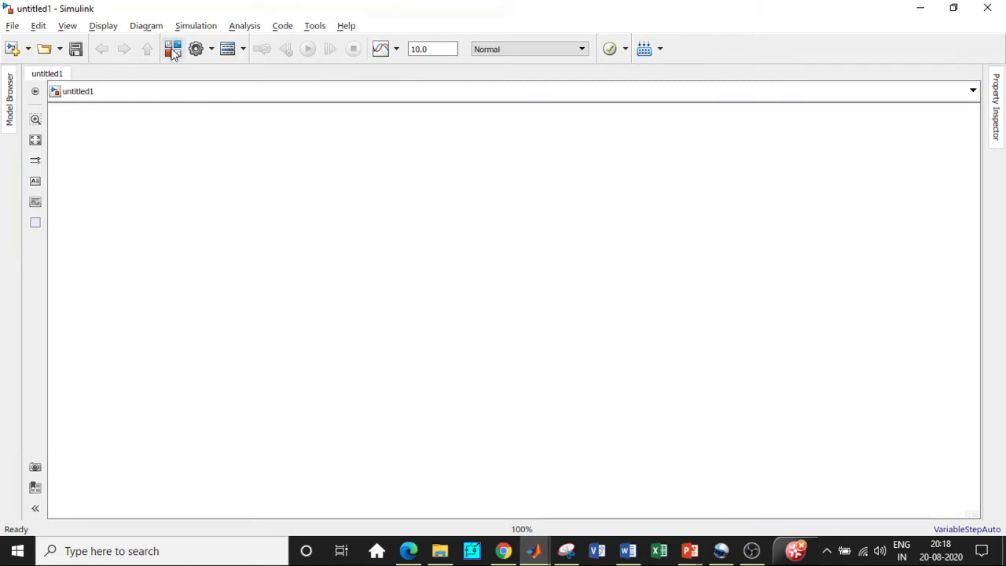
- Search the Simulink library for "ac voltage" and add the AC Voltage Source from fl_lib/Electrical/Electrical Sources to the untitled1 model
left_click(173, 49)
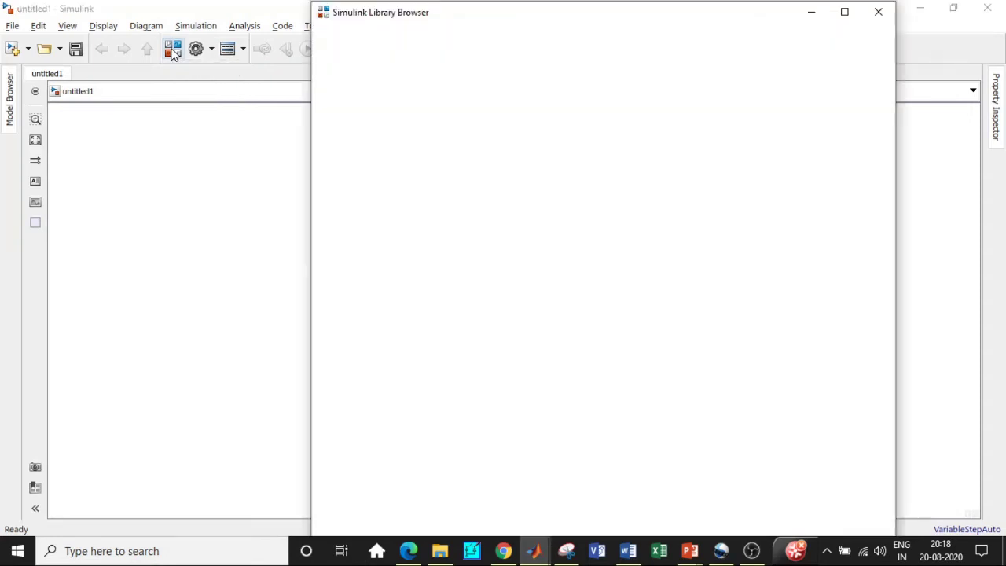
left_click(408, 35)
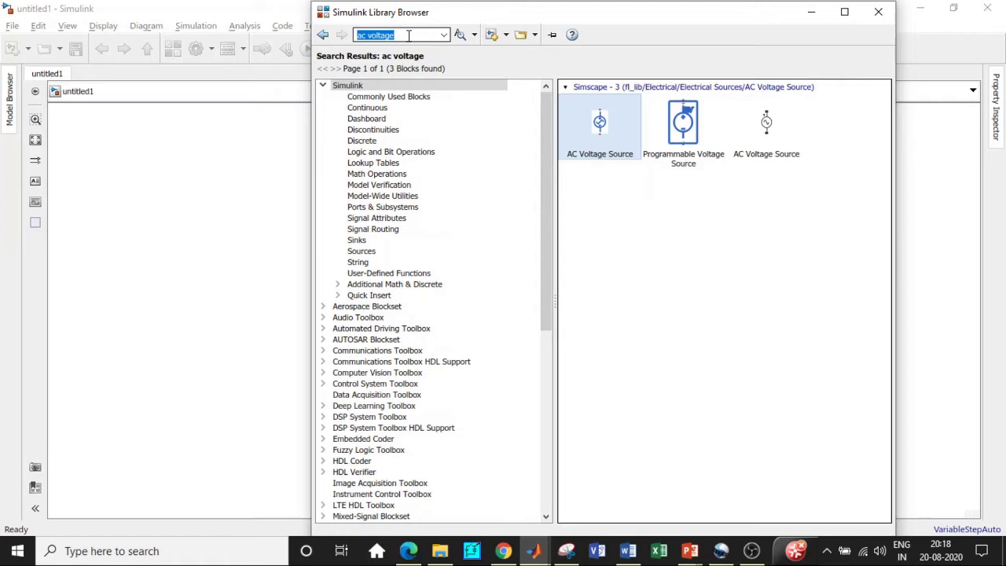
key("Return")
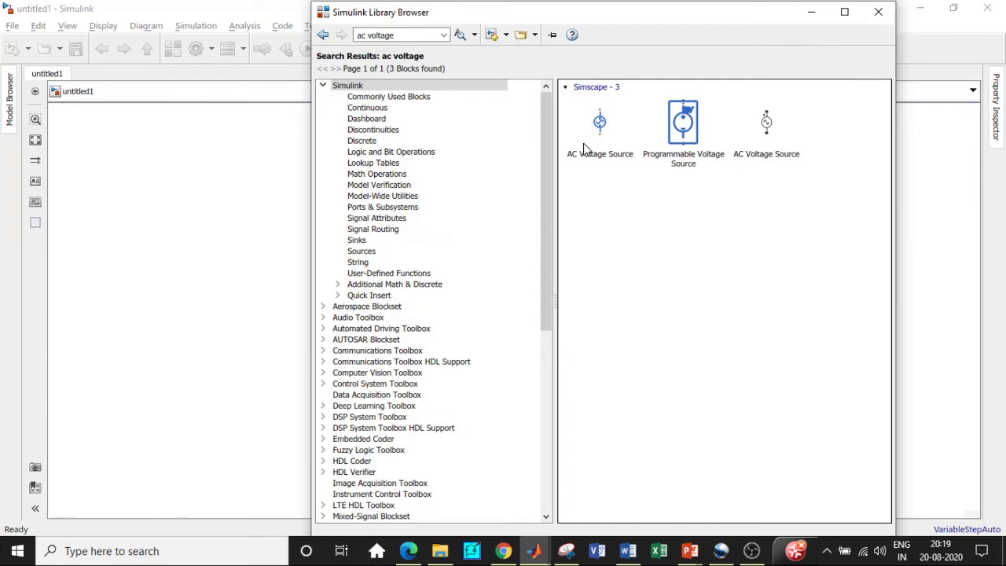
mouse_move(584, 148)
left_click(601, 132)
right_click(603, 133)
left_click(621, 138)
- Search the library for "electrical reference" and add the Electrical Reference block from fl_lib/Electrical/Electrical Elements to the model
left_click(411, 35)
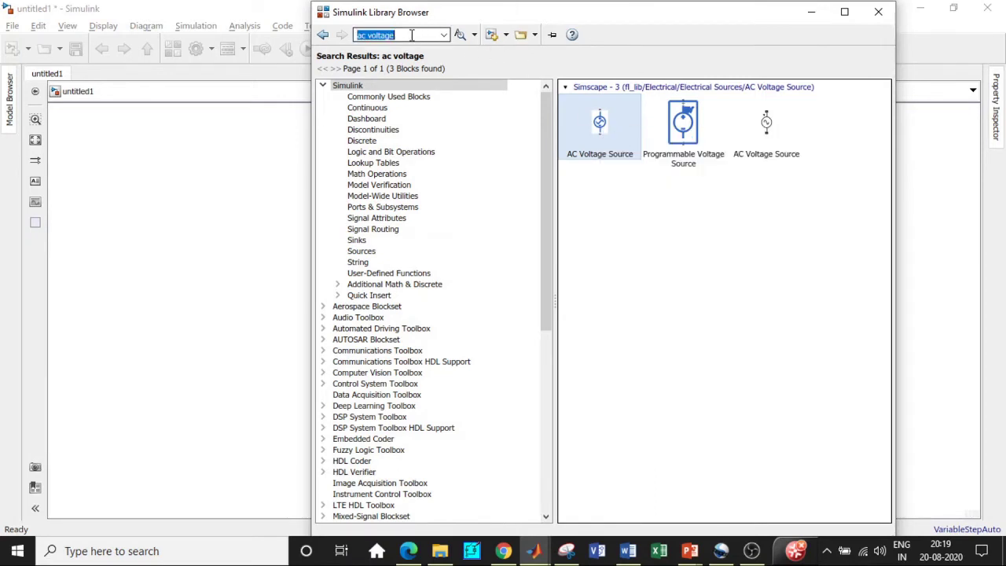
key("BackSpace")
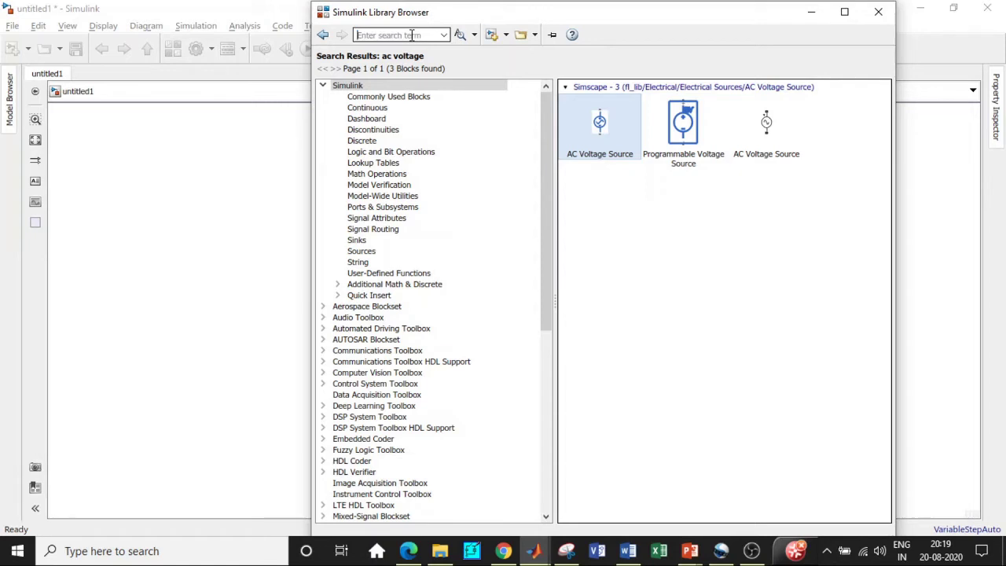
type("electrical reference")
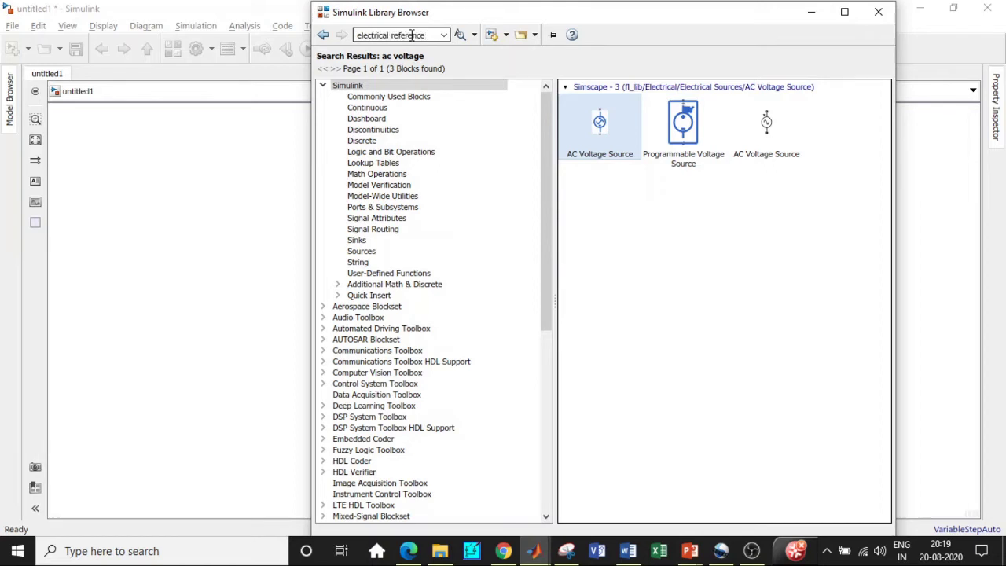
key("Return")
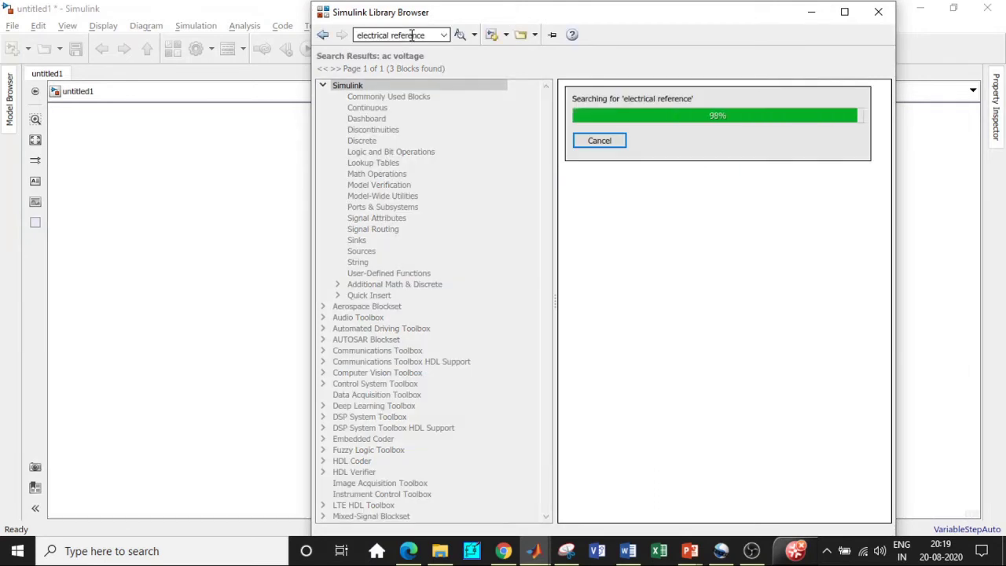
left_click(606, 174)
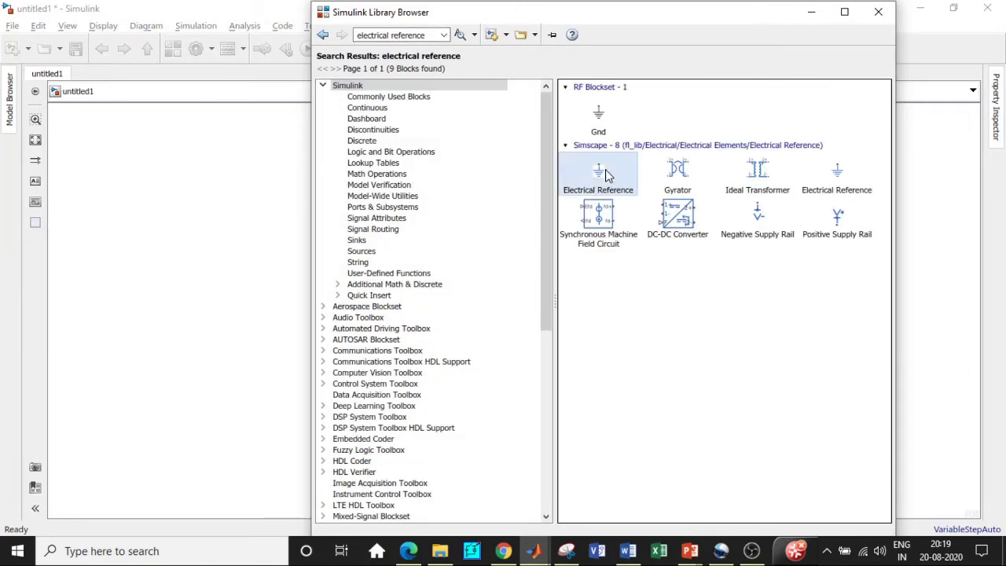
right_click(606, 174)
left_click(634, 180)
- Search the library for "voltage sensor" and add the Voltage Sensor from ee_lib/Sensors & Transducers to the model
left_click(409, 31)
key("BackSpace")
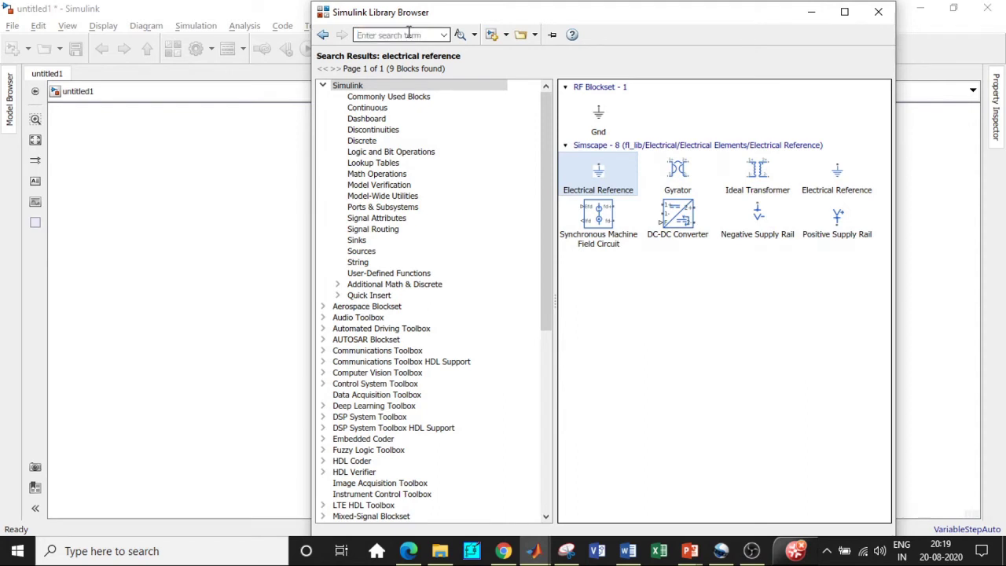
type("Voltage")
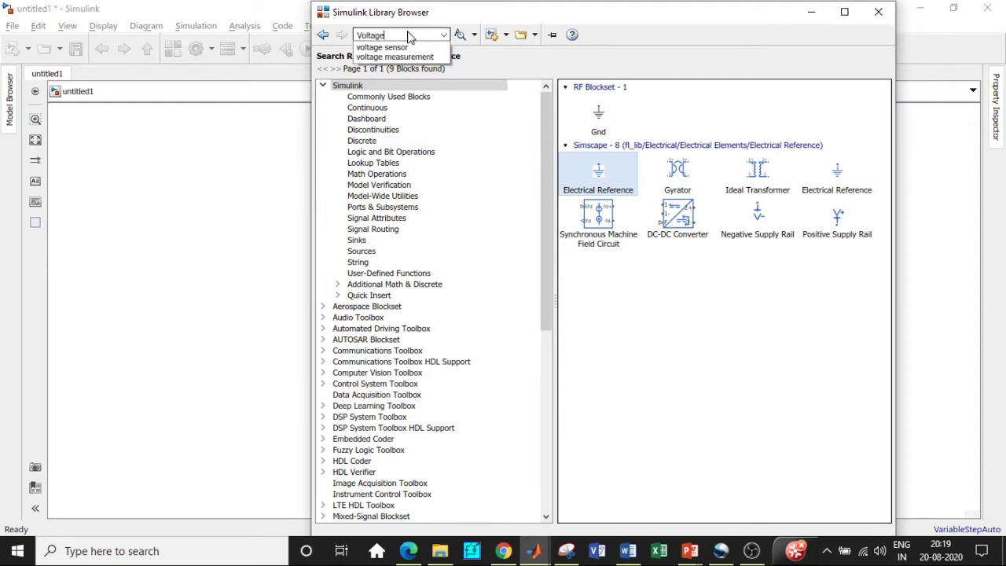
left_click(401, 47)
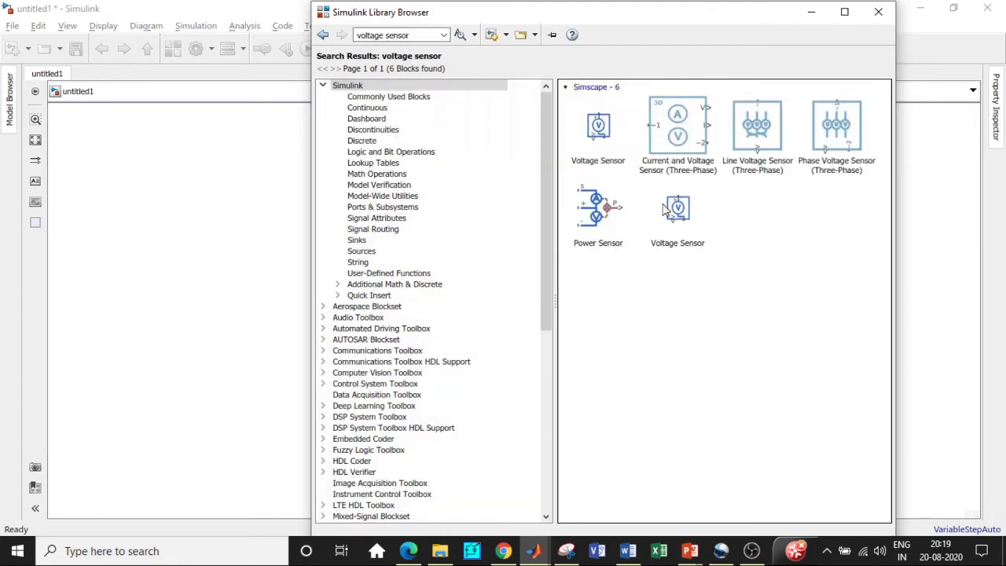
left_click(662, 208)
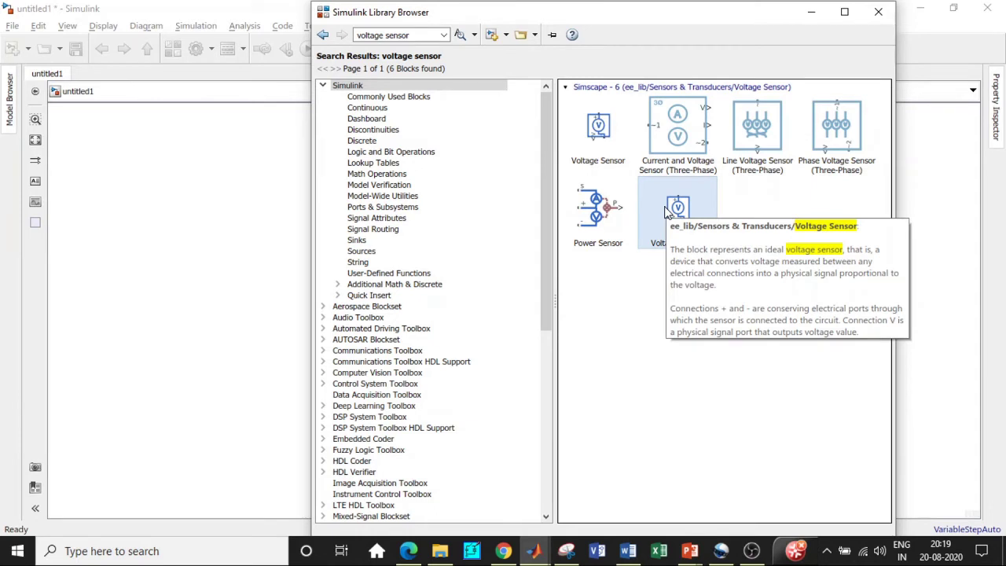
right_click(665, 209)
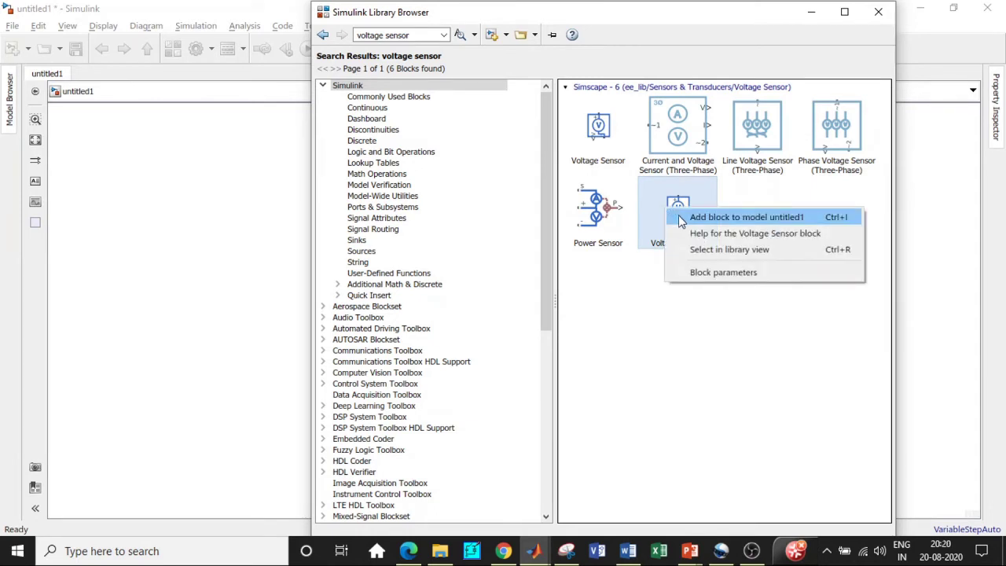
left_click(681, 218)
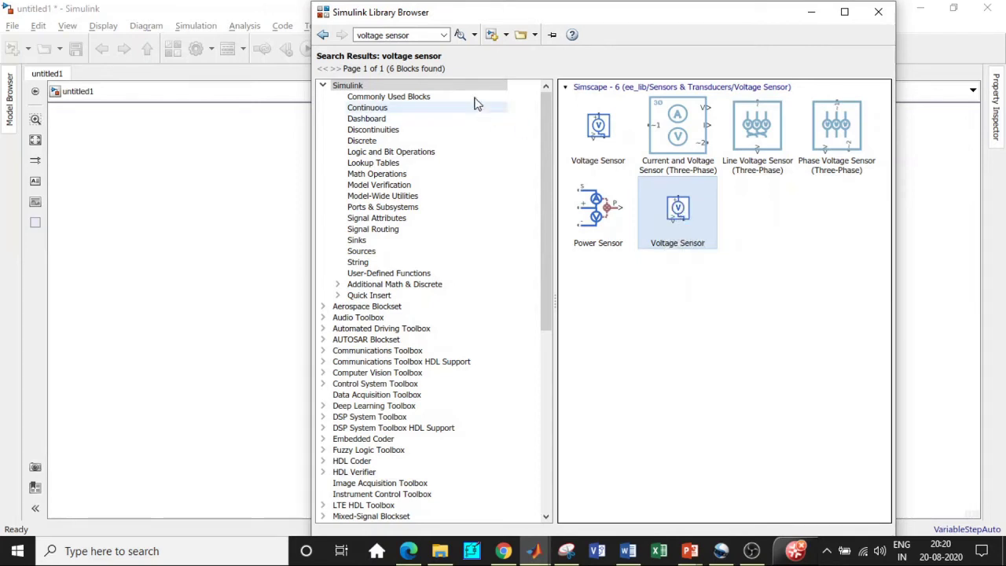
- Search the library for "solver configuration" and add the Solver Configuration block to the untitled1 model
left_click(420, 35)
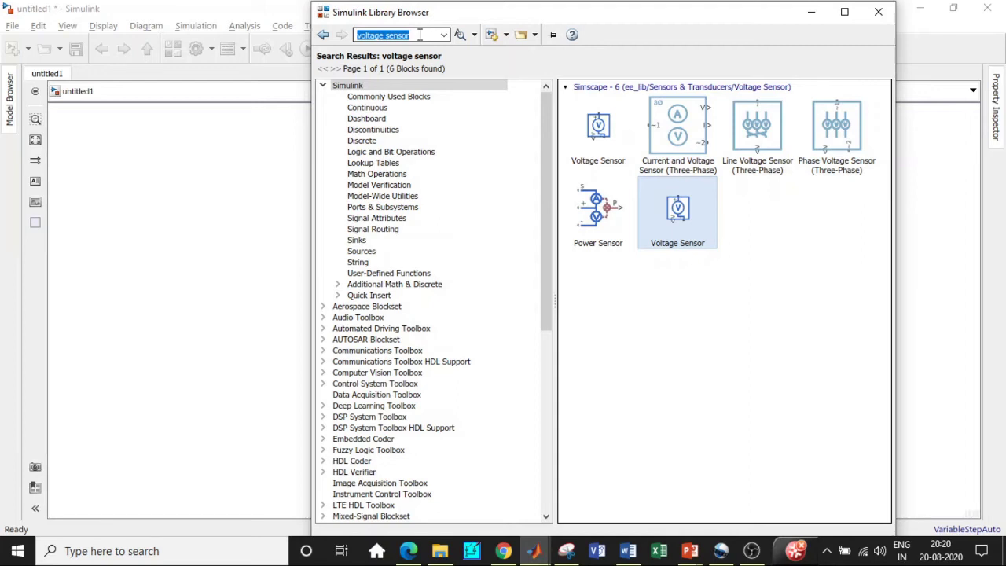
key("BackSpace")
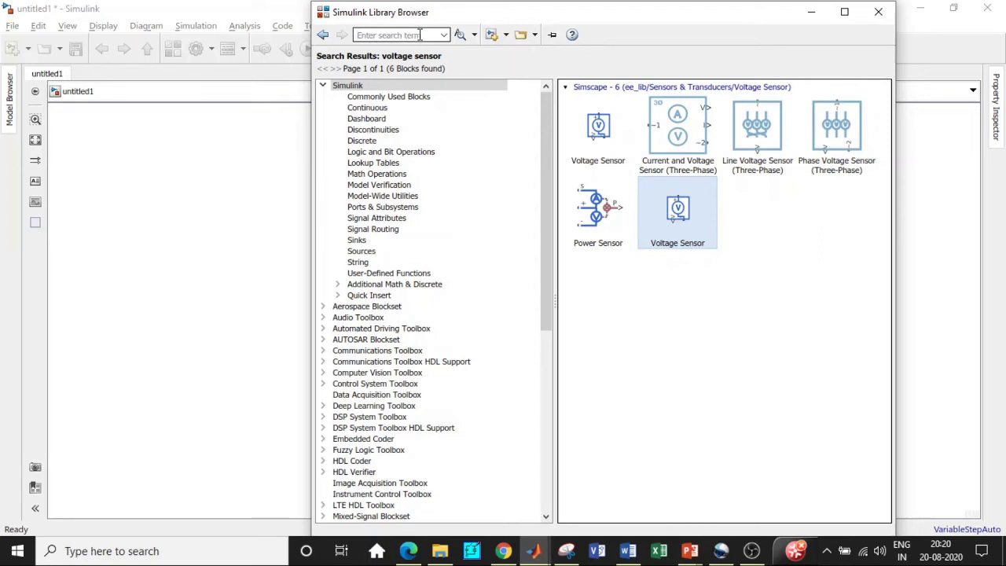
type("Solver")
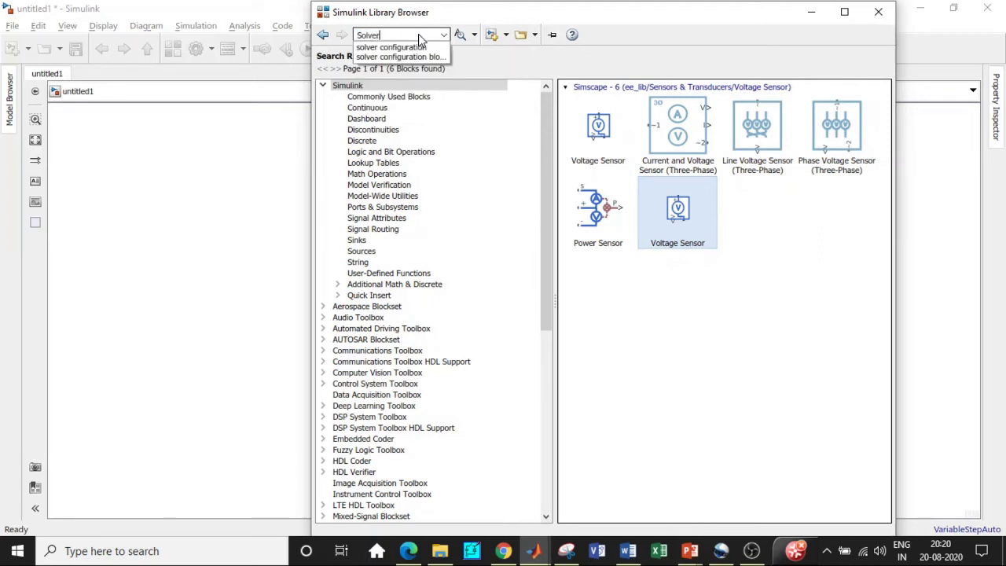
left_click(413, 47)
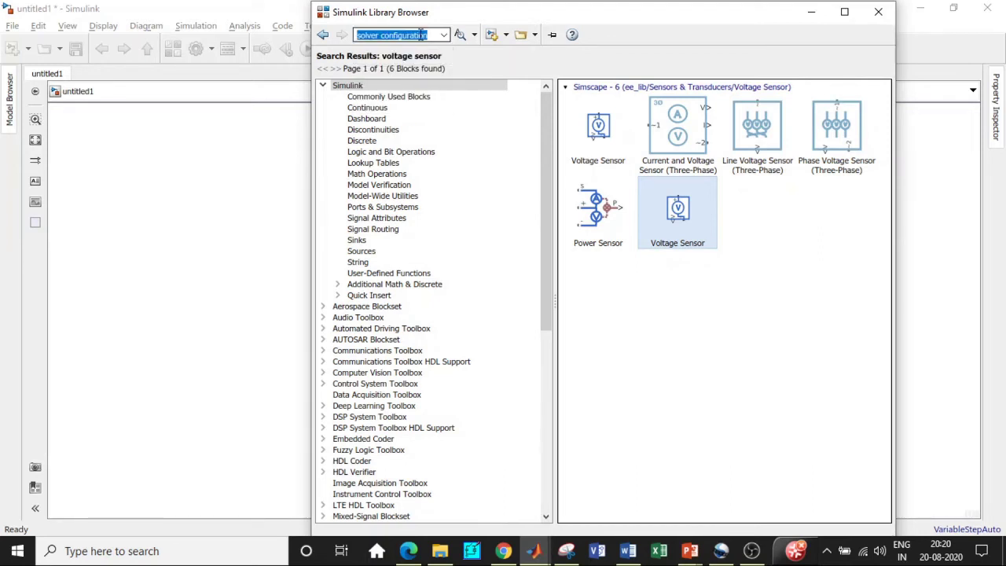
left_click(592, 129)
right_click(591, 128)
left_click(601, 130)
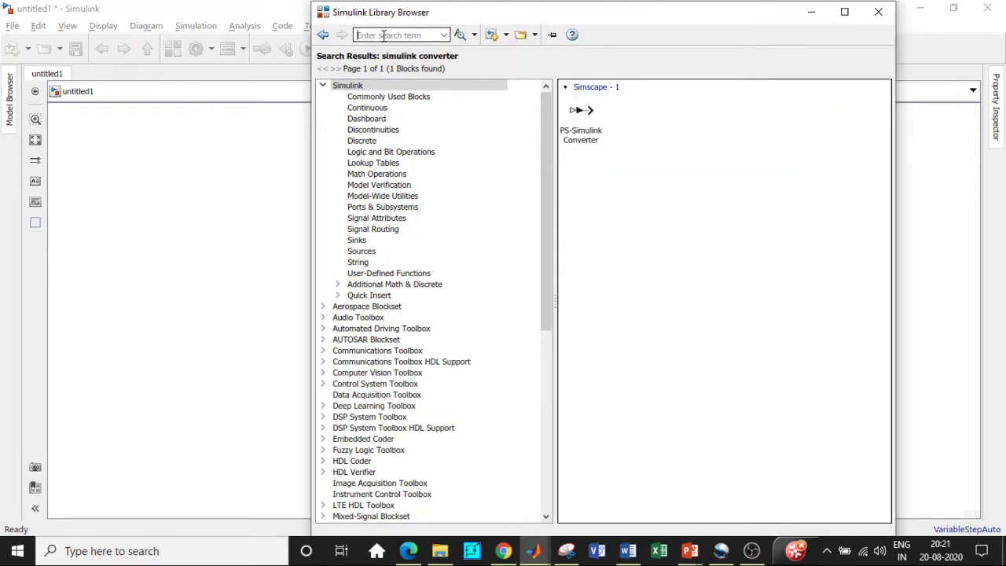
- Search the library for "simulink converter" and add the PS-Simulink Converter block to the untitled1 model
type("Ps")
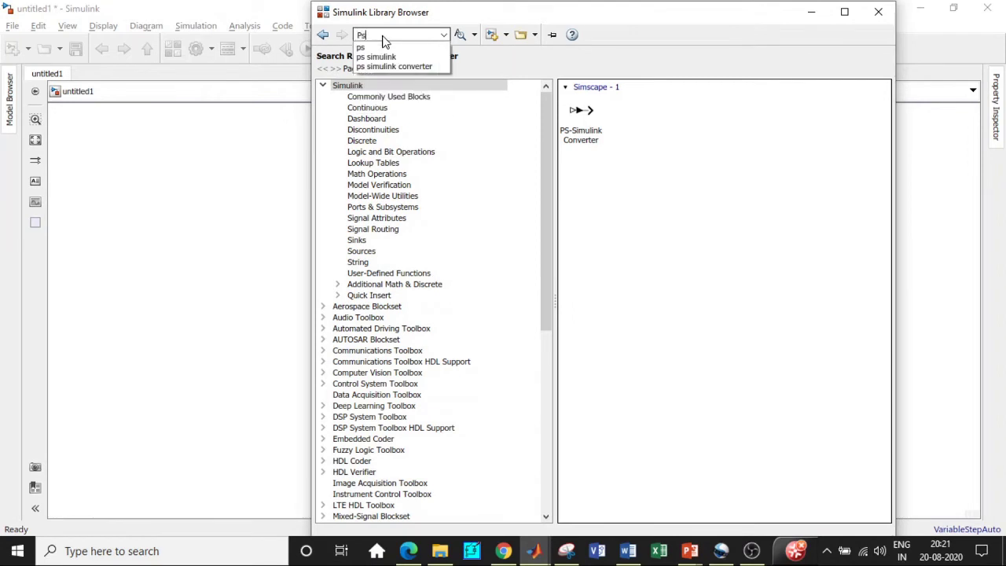
key("BackSpace")
key("BackSpace")
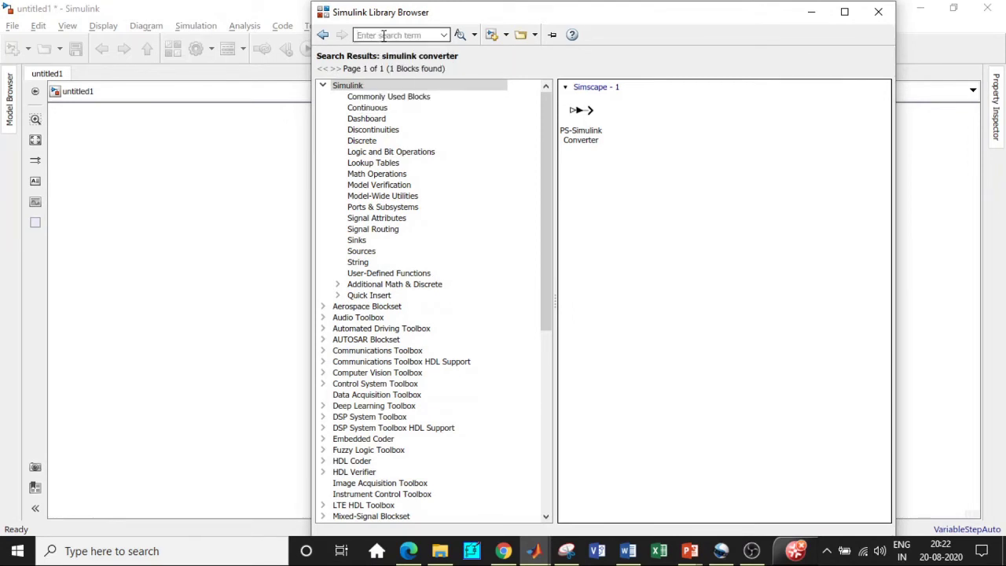
type("Simu")
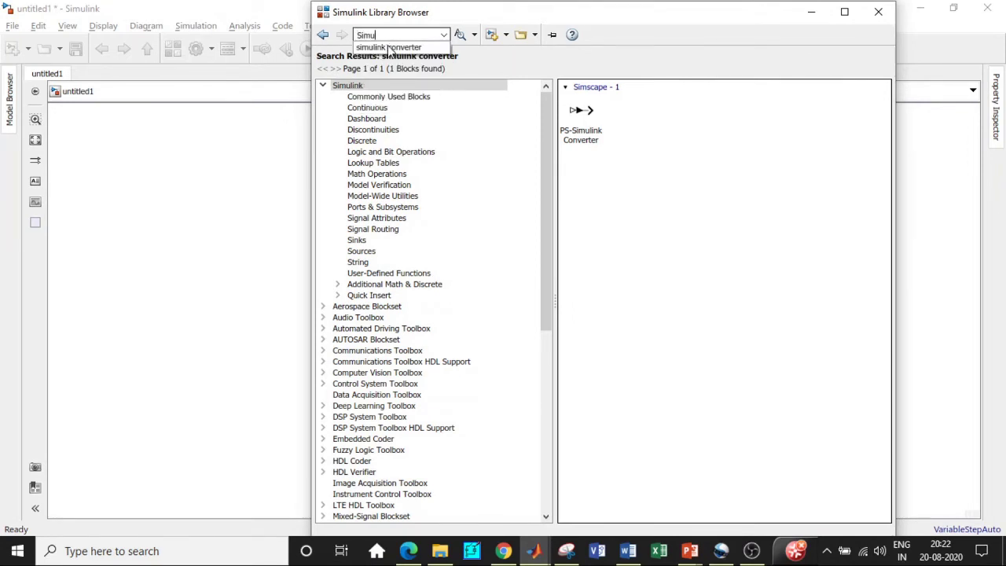
left_click(389, 47)
key("Return")
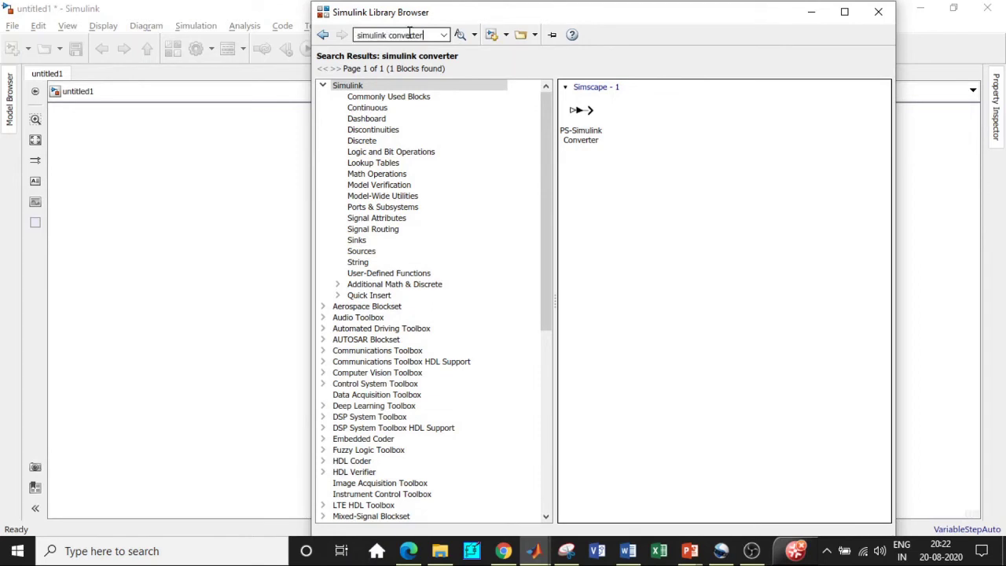
left_click(582, 114)
right_click(578, 122)
left_click(622, 130)
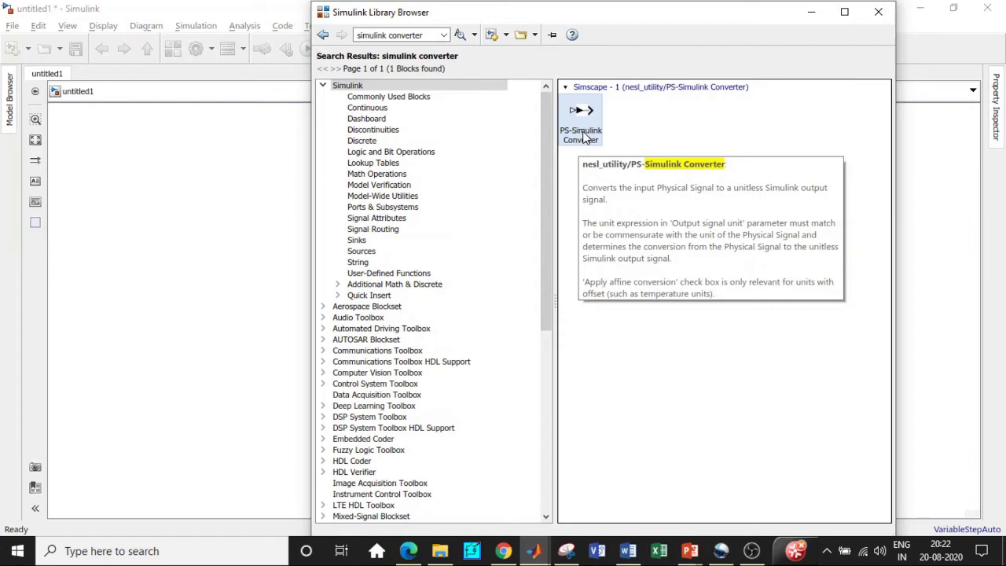
- Search the library for "resistor" and add the Resistor block from ee_lib/Passive to the untitled1 model
left_click(425, 35)
key("BackSpace")
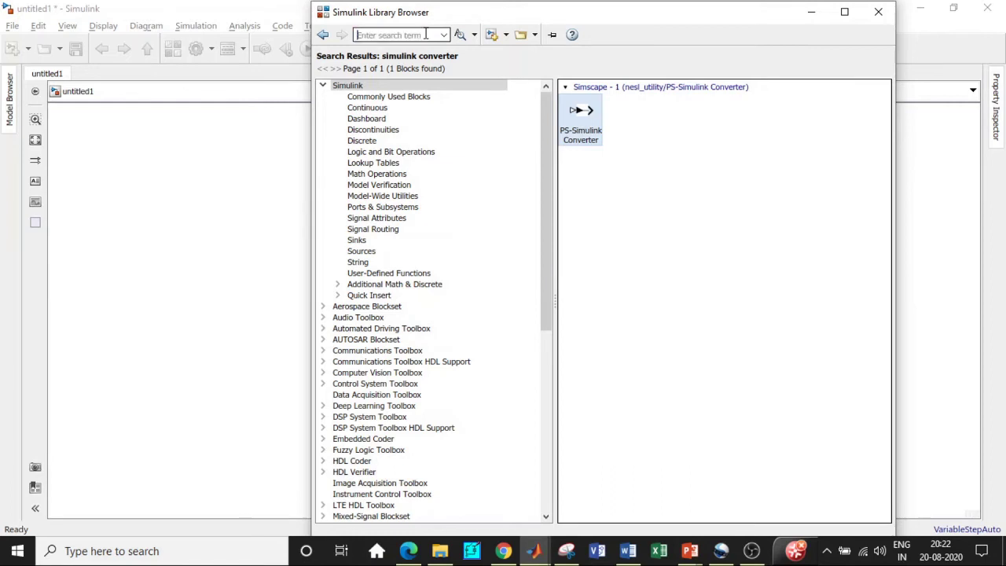
type("res")
left_click(373, 47)
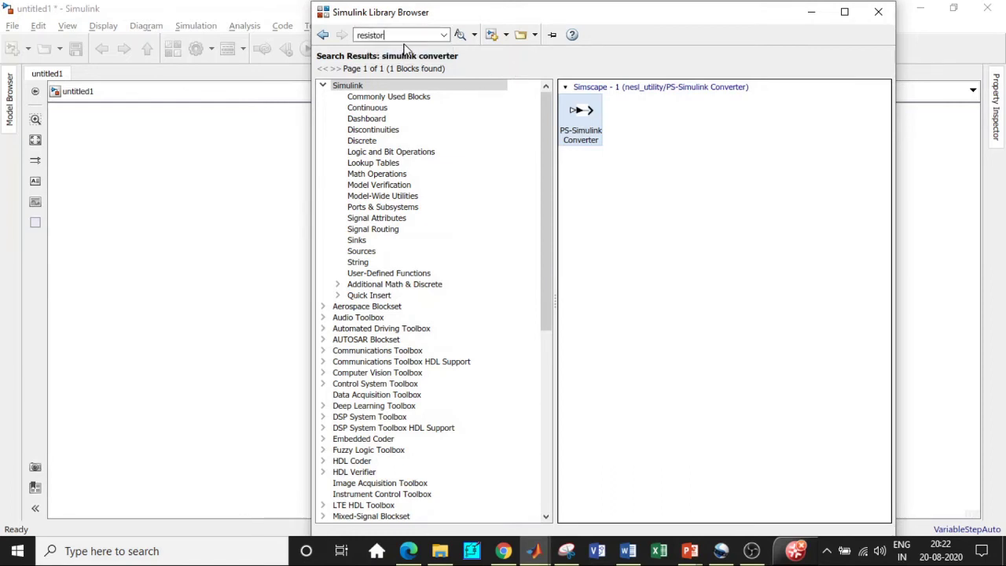
key("Return")
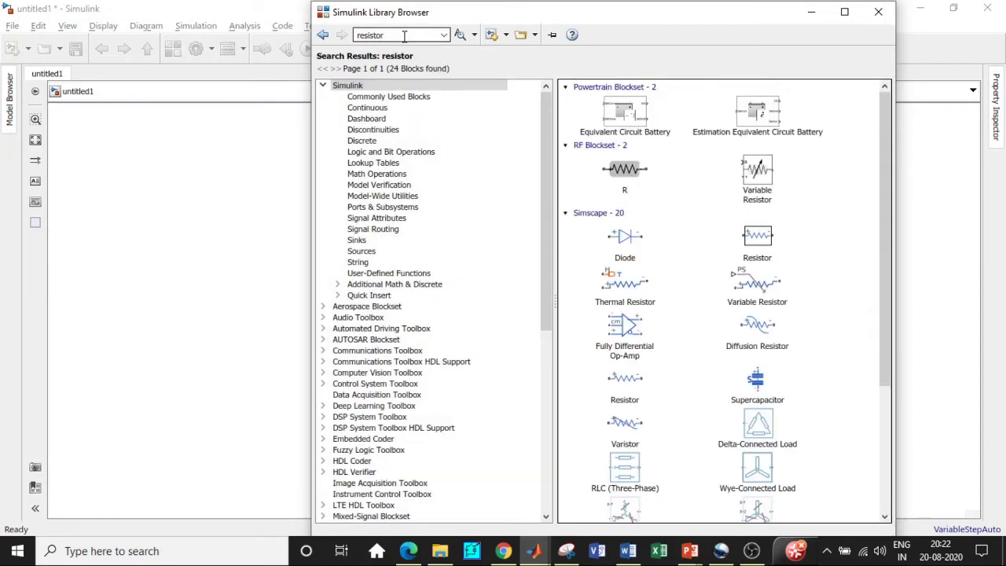
scroll(703, 236, "down", 3)
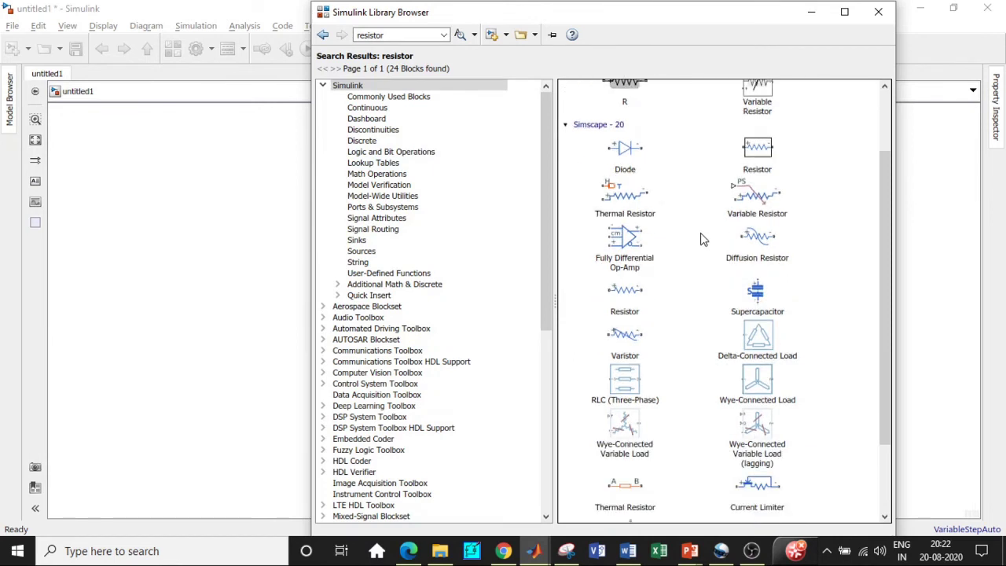
left_click(625, 295)
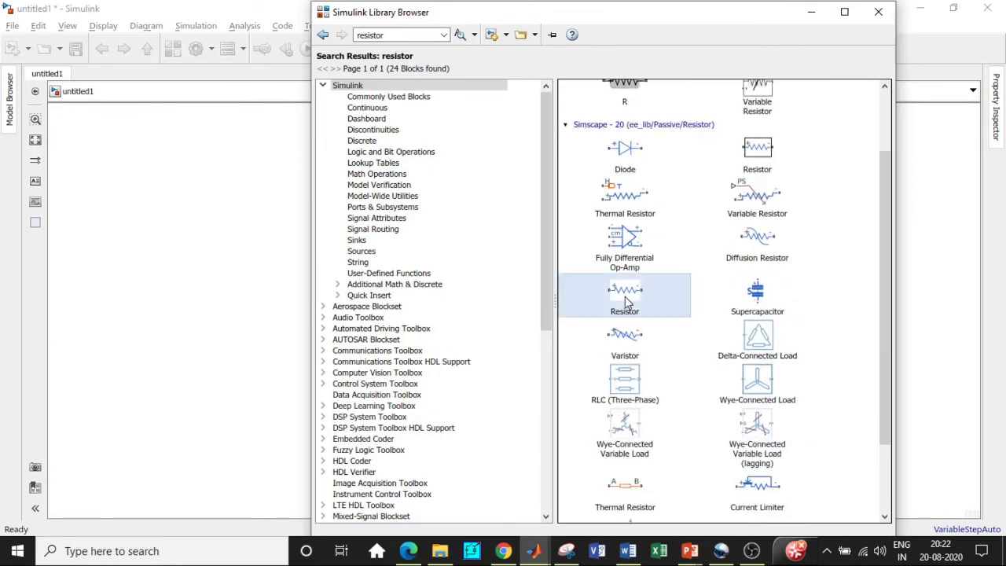
right_click(655, 307)
key("Escape")
- Search the library for "operational amplifier" and add the Op-Amp block from fl_lib/Electrical/Electrical Elements to the model
double_click(397, 35)
key("BackSpace")
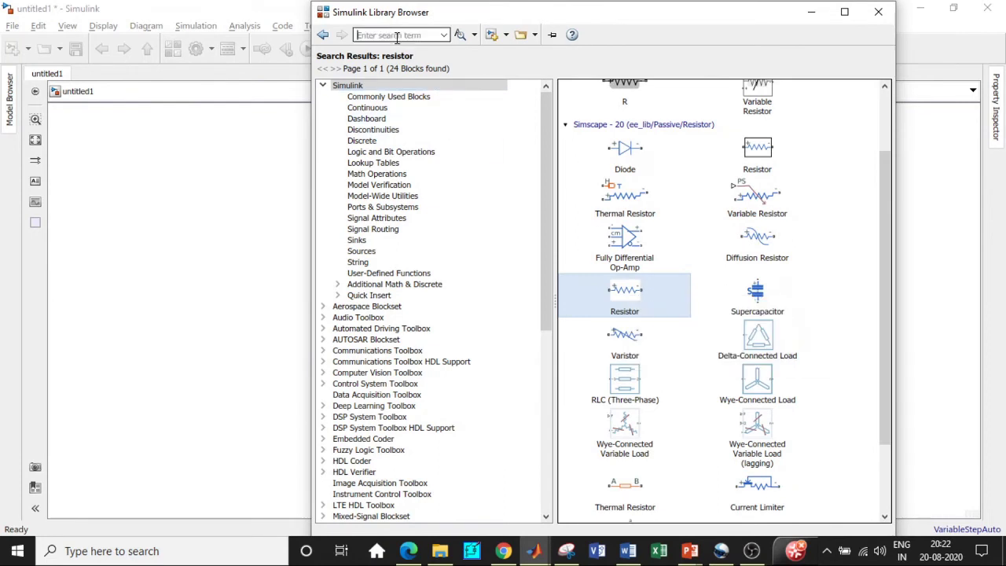
type("Op")
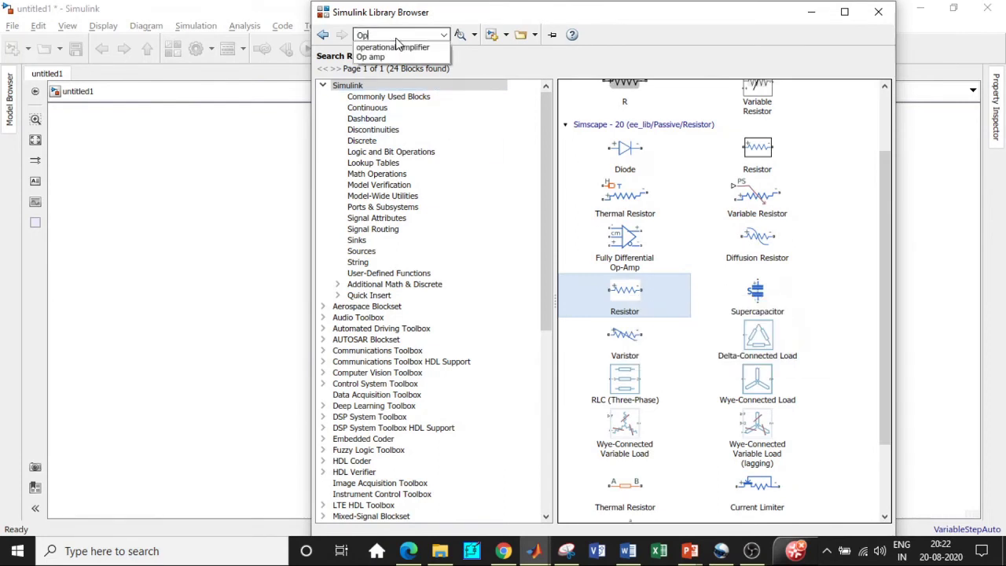
left_click(393, 48)
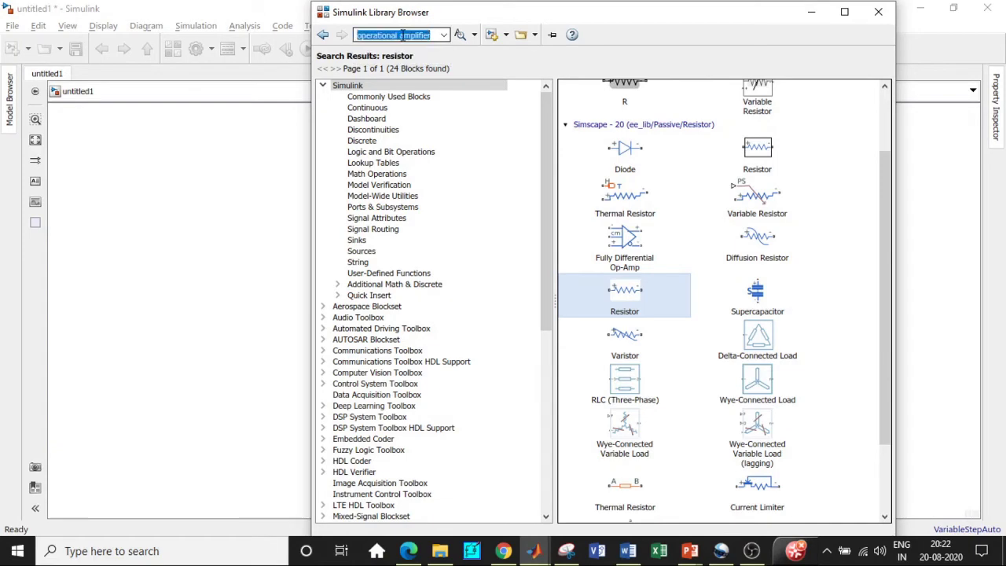
left_click(586, 109)
right_click(586, 109)
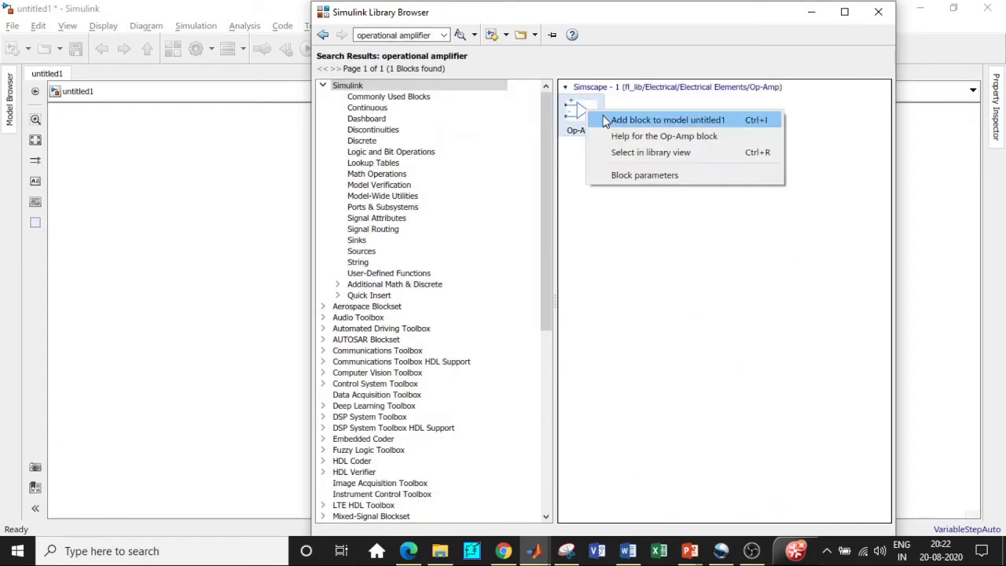
left_click(868, 72)
- Return to the untitled1 model and spread the stacked Op-Amp, Resistor, Solver Configuration, PS-Simulink Converter and Voltage Sensor blocks across the canvas
left_click(811, 12)
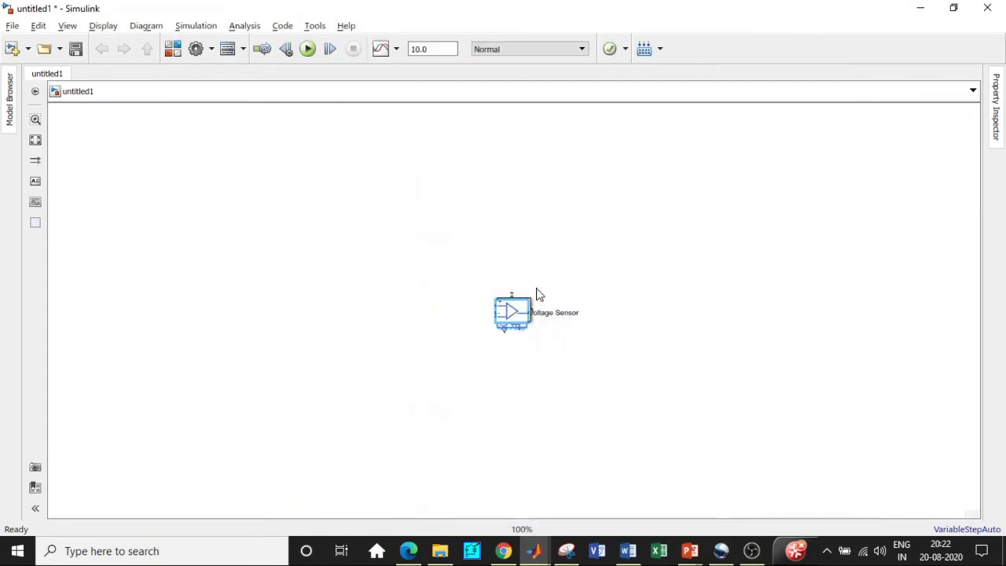
key("ctrl+v")
left_click_drag(510, 311, 295, 238)
left_click_drag(513, 313, 454, 388)
left_click_drag(519, 314, 200, 274)
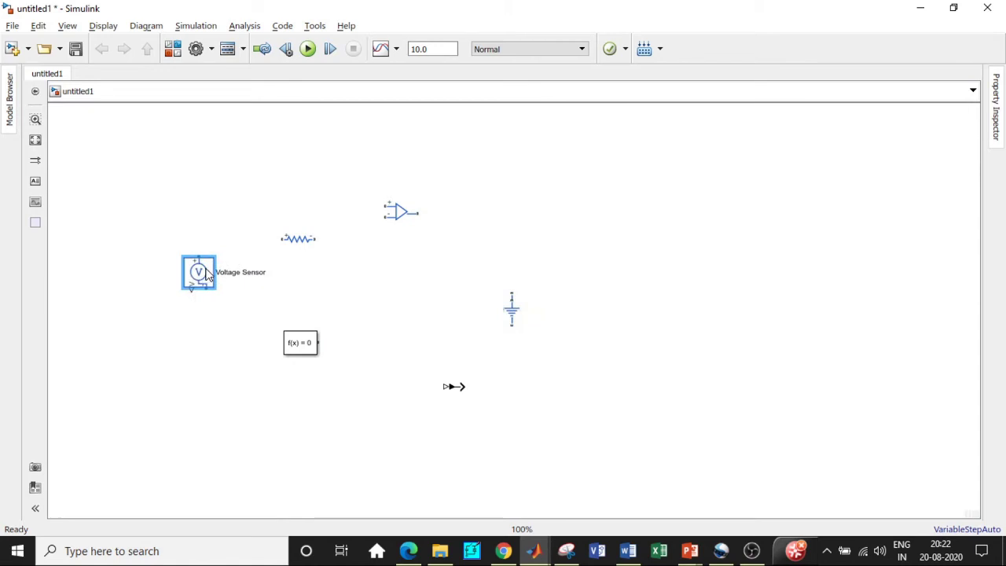
- Separate the Electrical Reference and AC Voltage Source blocks, and reposition the Voltage Sensor and Op-Amp to lay out the circuit
left_click(515, 310)
left_click_drag(512, 311, 296, 413)
left_click(513, 310)
left_click_drag(513, 310, 152, 343)
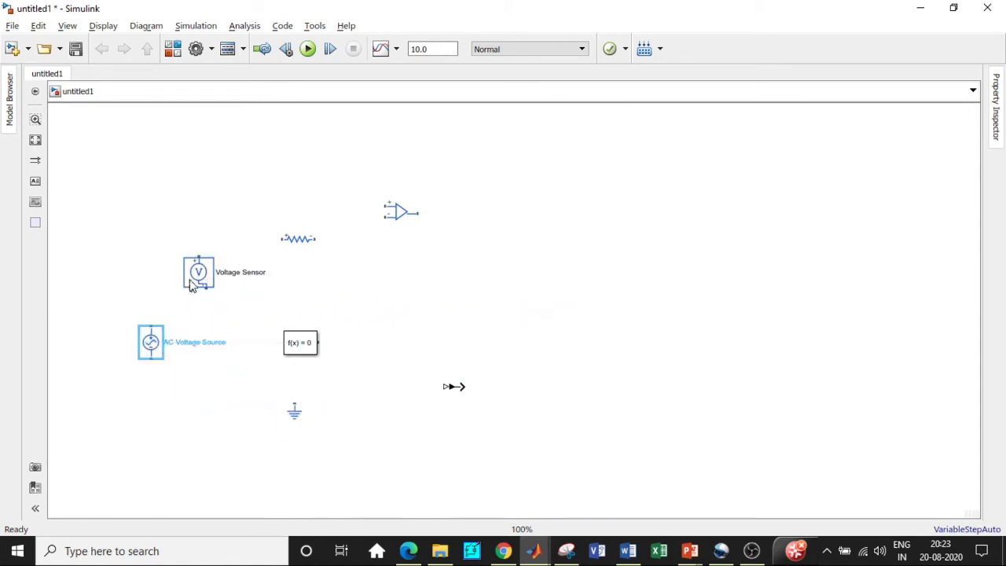
left_click_drag(185, 287, 136, 195)
left_click_drag(152, 340, 178, 304)
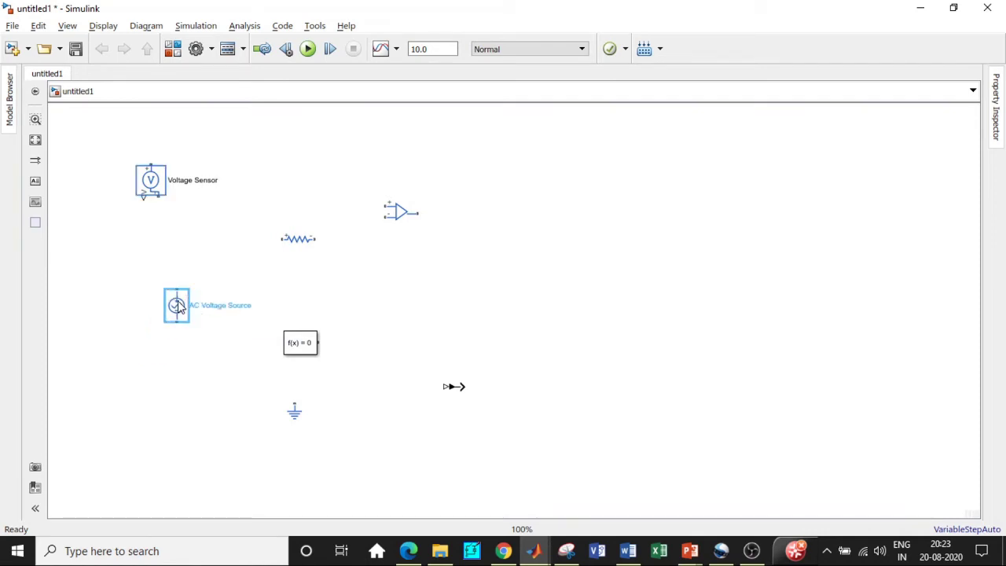
left_click_drag(399, 226, 398, 260)
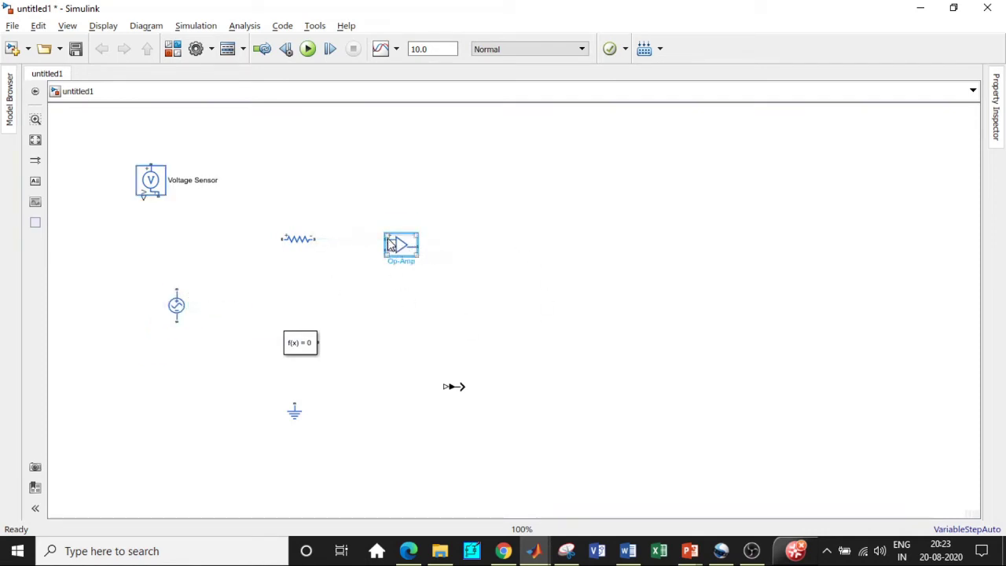
- Flip the Op-Amp block up-down so its inverting input is on top
double_click(399, 245)
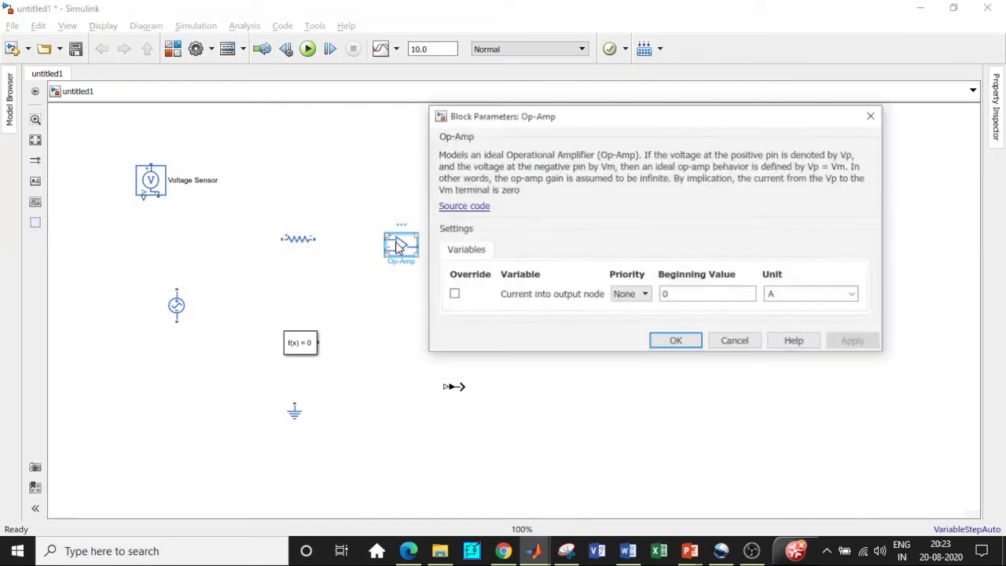
left_click(873, 116)
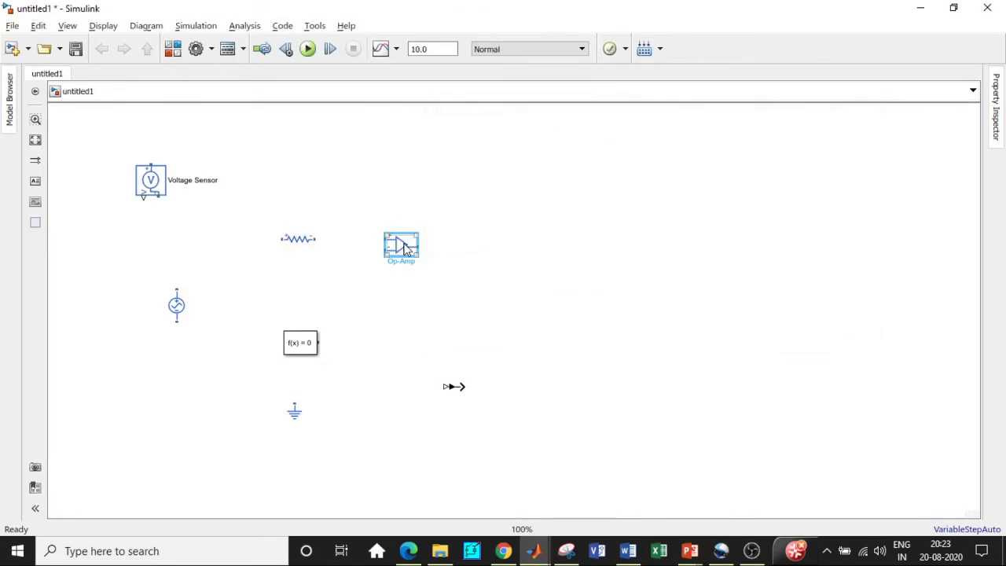
right_click(404, 247)
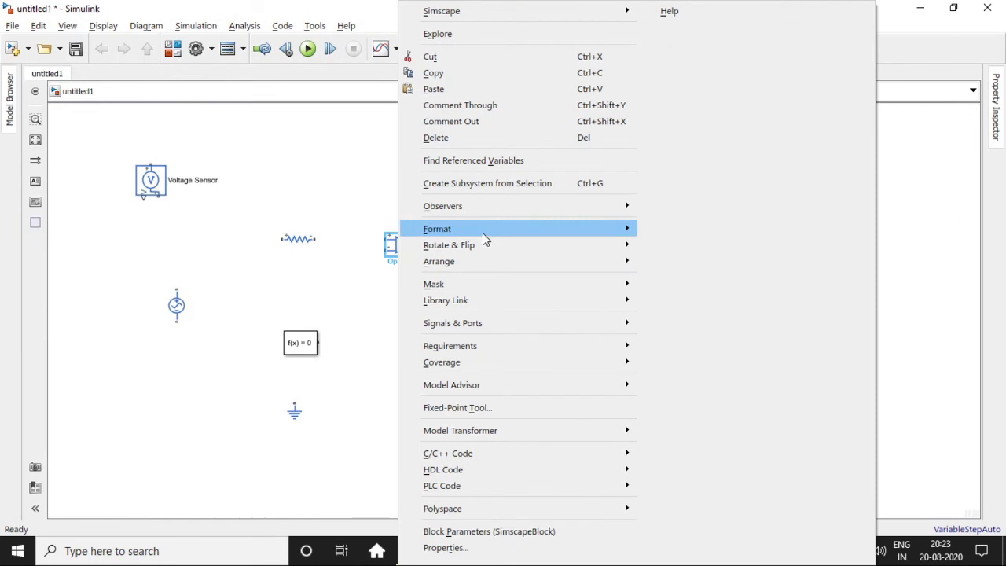
mouse_move(472, 246)
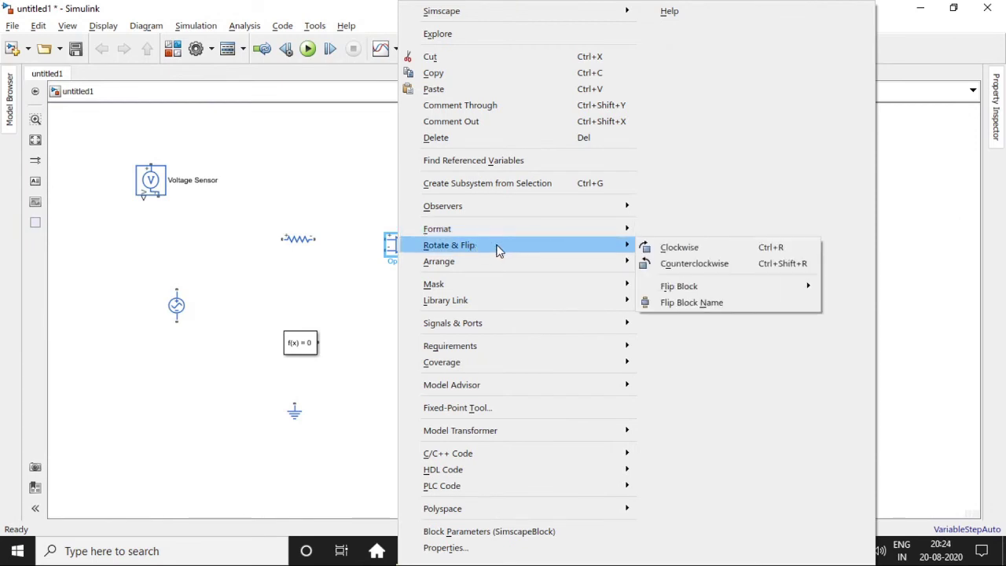
mouse_move(667, 285)
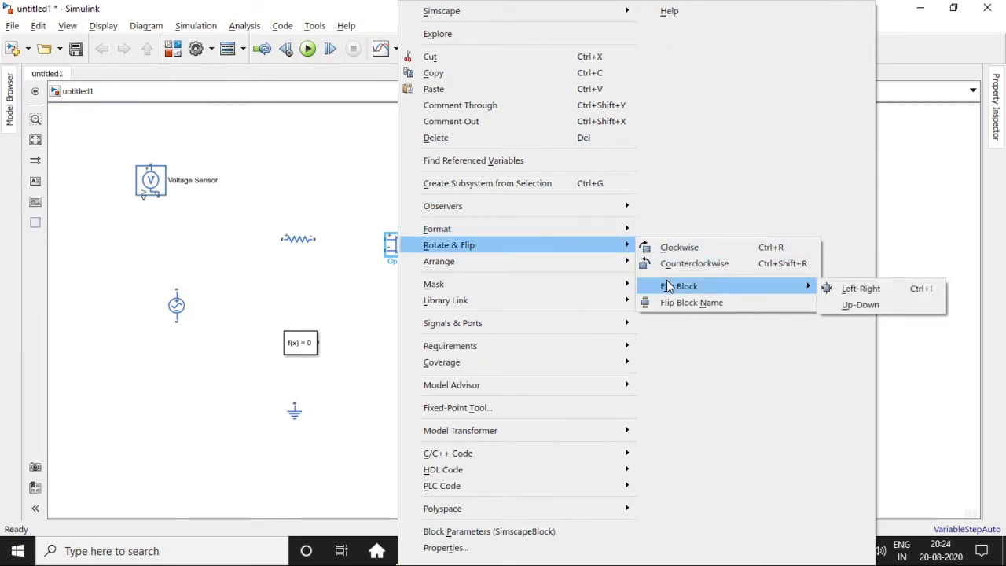
left_click(851, 306)
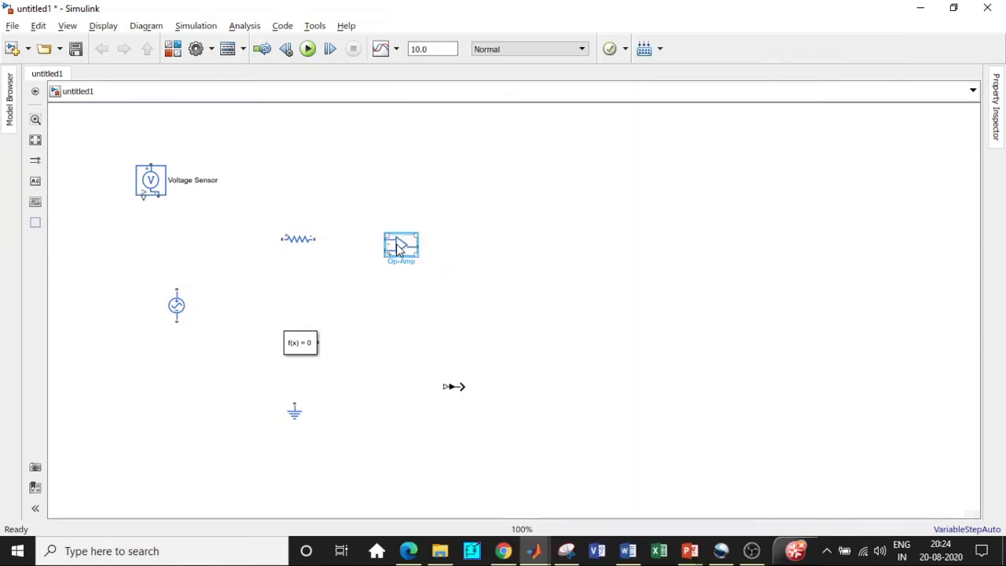
- Connect the Resistor to the op-amp's inverting input and add a second resistor as feedback from that node to the output
left_click_drag(397, 248, 383, 255)
left_click(367, 245)
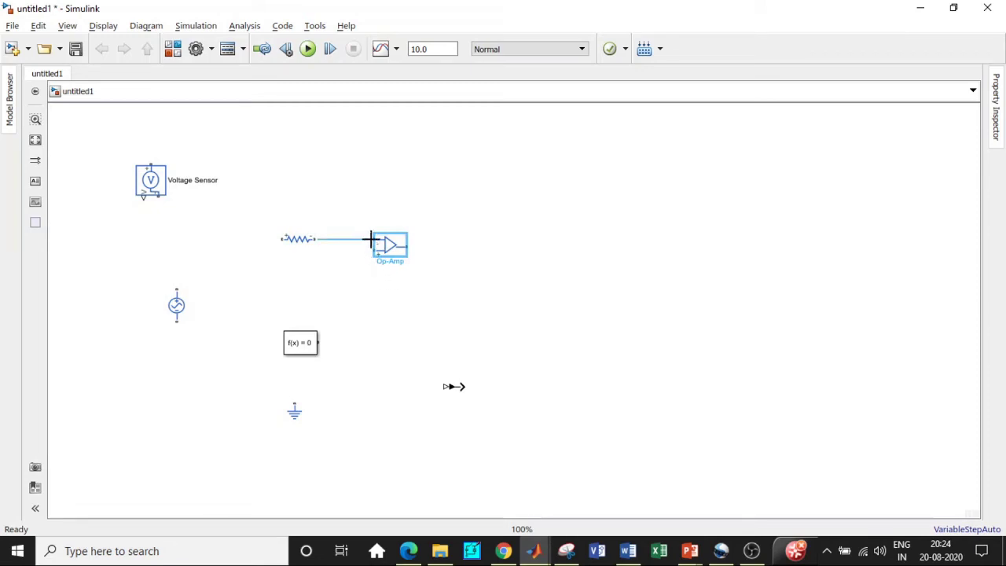
left_click(348, 239)
left_click(299, 240)
left_click_drag(298, 239, 425, 180)
- Wire the AC Voltage Source to the input resistor and the ground to the non-inverting input, moving Solver Configuration out of the way
left_click_drag(176, 305, 281, 238)
left_click_drag(307, 359, 126, 360)
left_click_drag(294, 411, 360, 261)
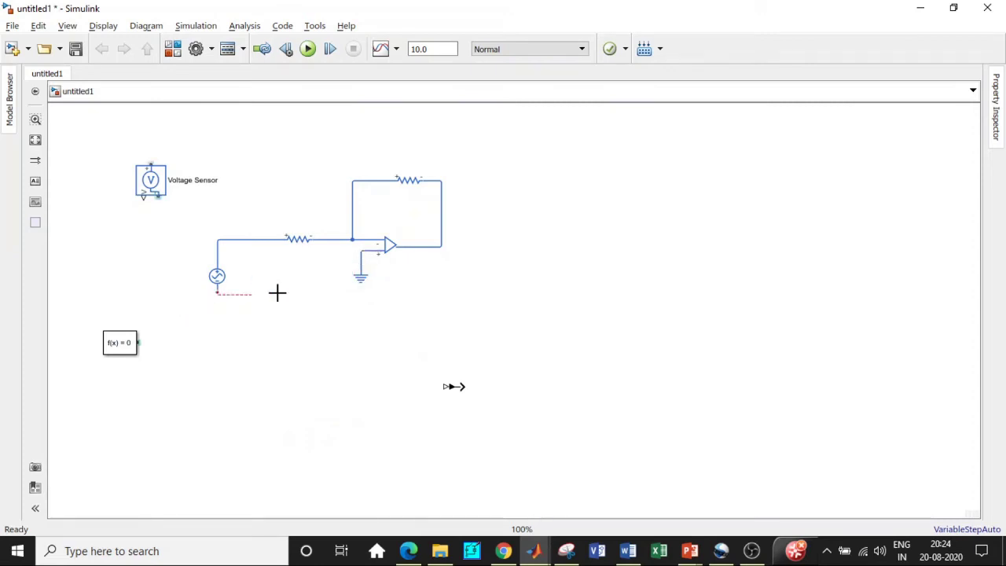
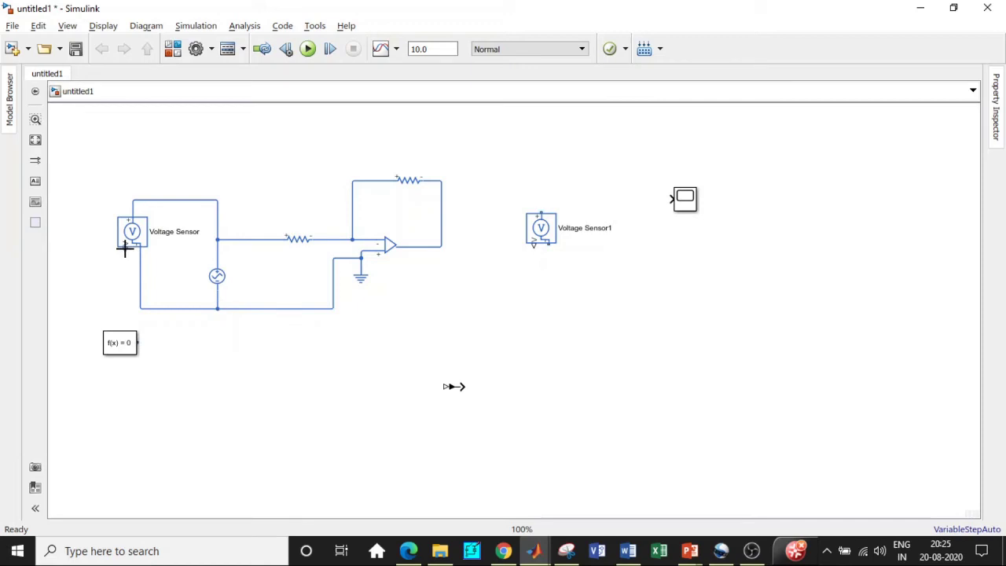
- Route the source-side Voltage Sensor's output through the PS-Simulink Converter to the Scope, and place a copy of the converter below the op-amp
left_click_drag(124, 249, 445, 385)
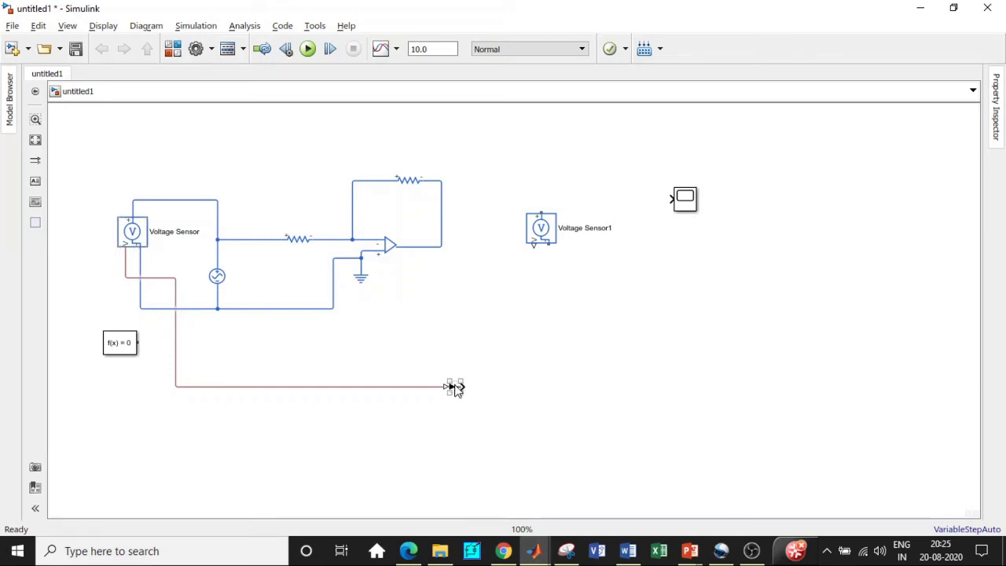
left_click_drag(454, 386, 348, 373)
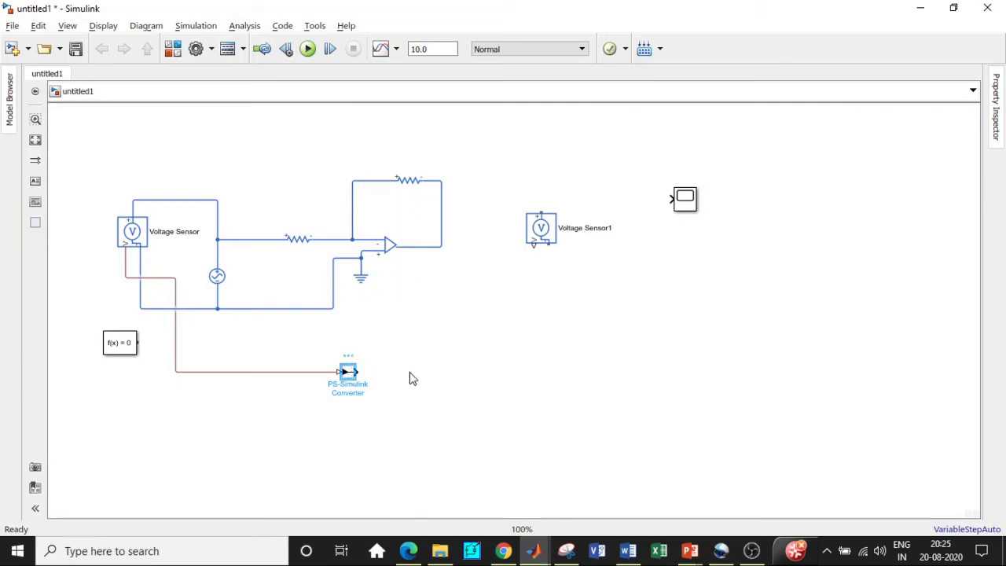
key("ctrl+v")
left_click_drag(362, 382, 411, 293)
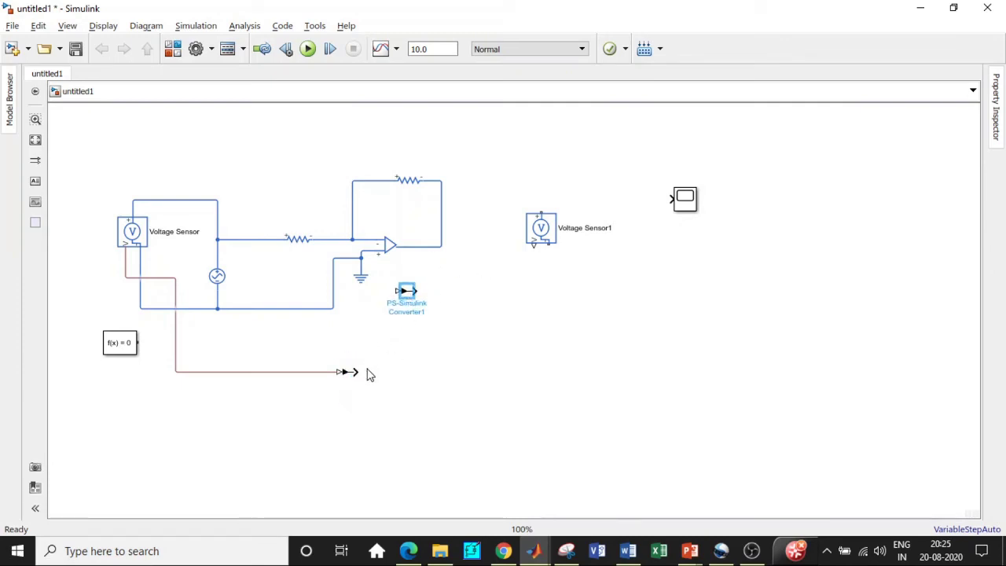
left_click_drag(353, 370, 670, 198)
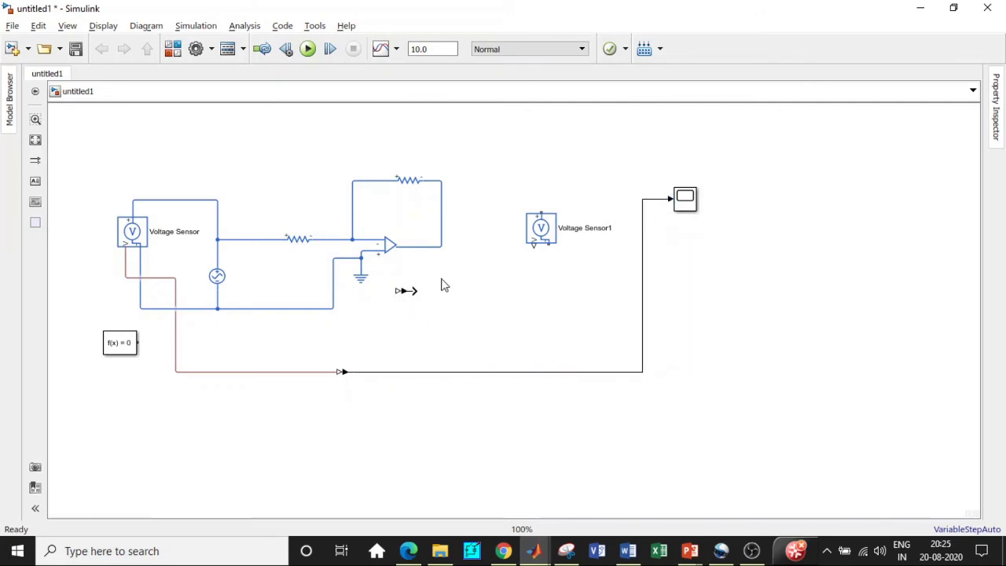
- Wire Voltage Sensor1 between the op-amp output and the ground line, with the second PS-Simulink converter moved clear below
left_click_drag(407, 291, 433, 339)
left_click_drag(545, 223, 442, 247)
left_click_drag(521, 304, 333, 309)
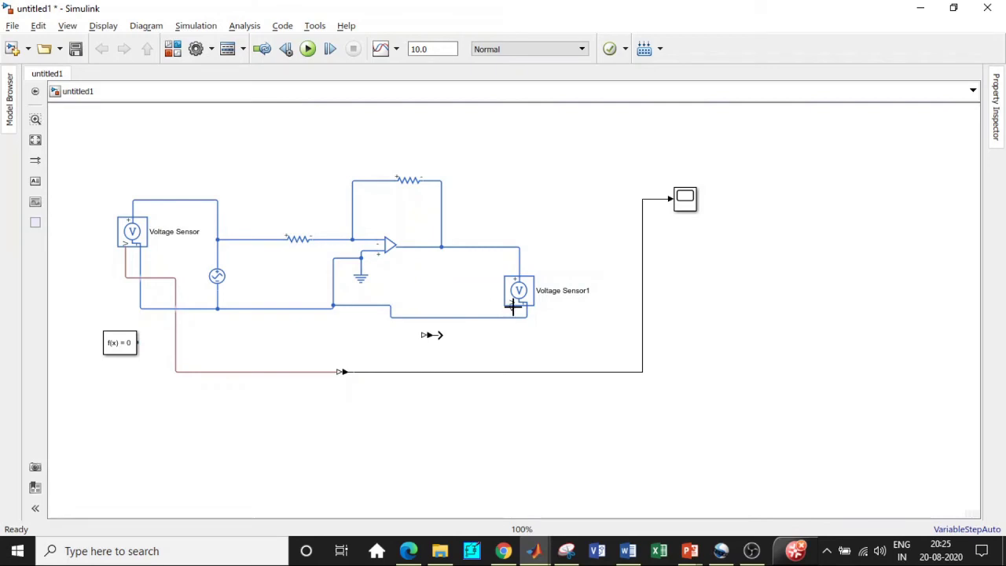
- Route Voltage Sensor1's output through the second converter to the Scope's second input, and connect Solver Configuration to the ground line
mouse_move(512, 307)
left_mouse_down()
mouse_move(405, 319)
mouse_move(424, 337)
mouse_move(605, 322)
mouse_move(643, 220)
mouse_move(670, 205)
left_mouse_up()
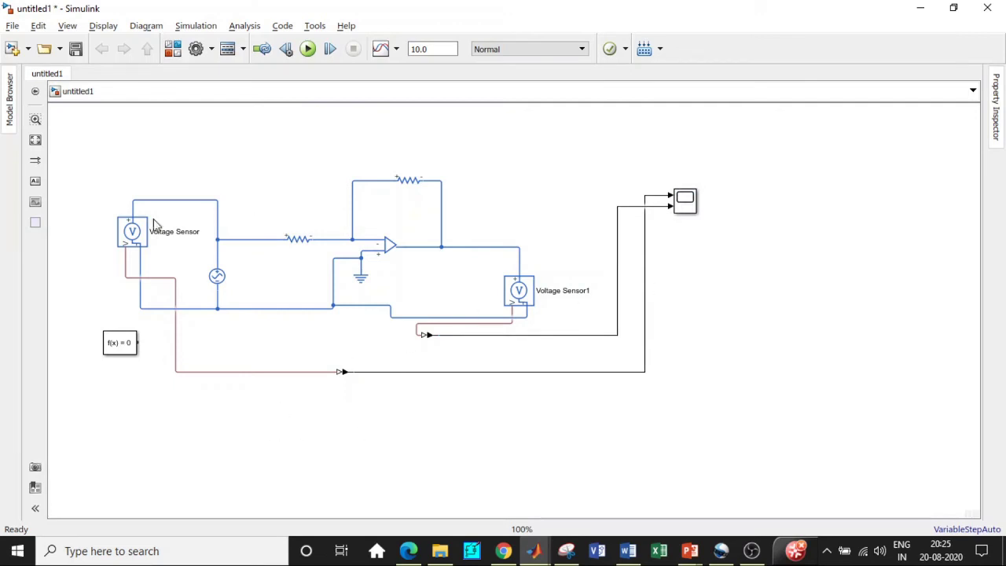
left_click(137, 343)
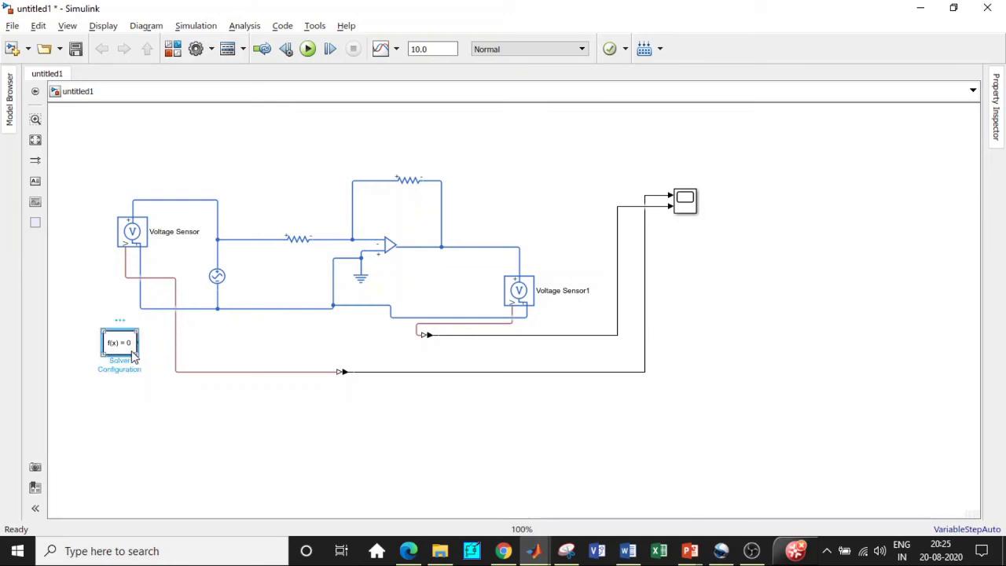
left_click_drag(137, 343, 197, 308)
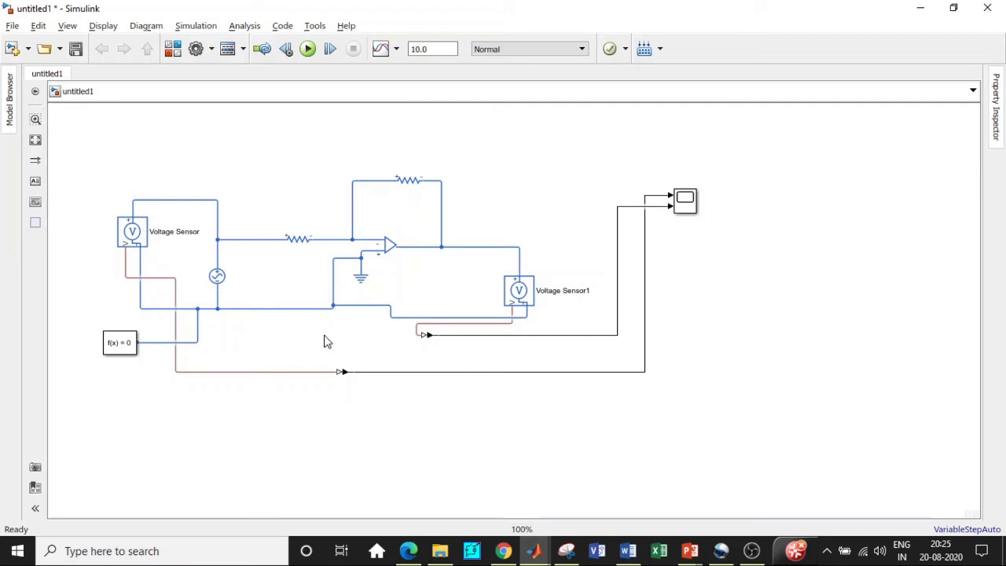
- Set the feedback resistor's resistance to 50 and choose its resistance unit
left_click(410, 181)
double_click(415, 187)
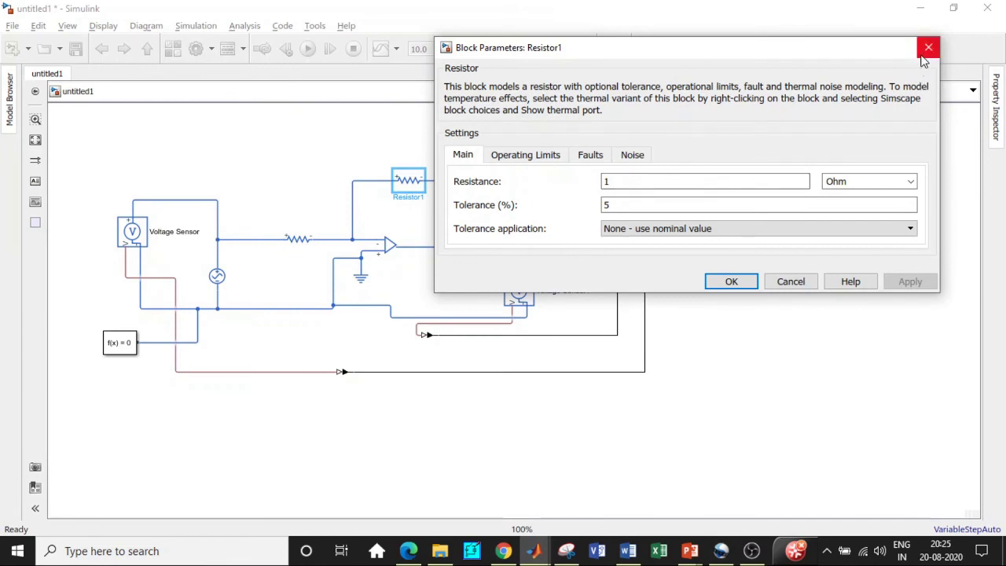
left_click(629, 182)
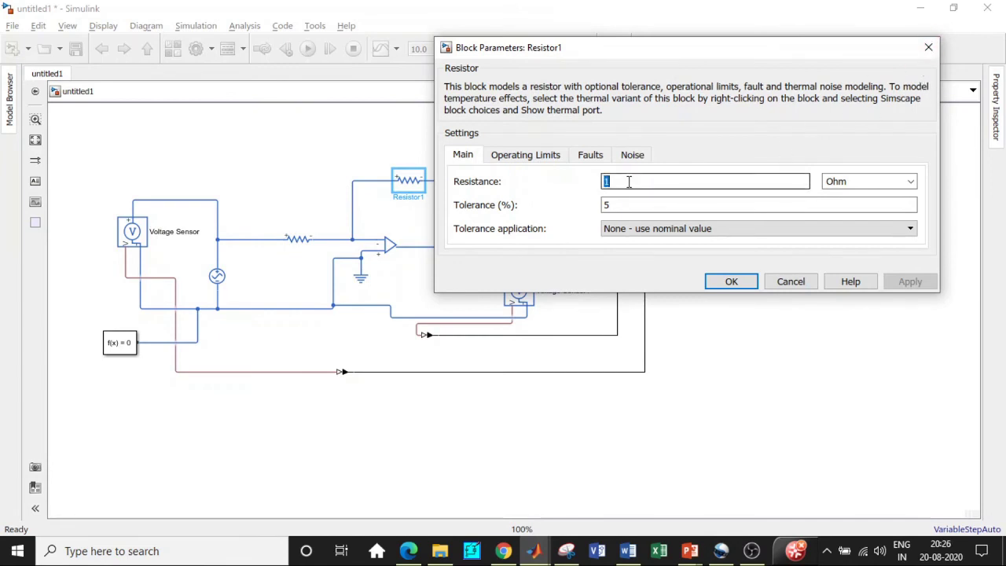
type("50")
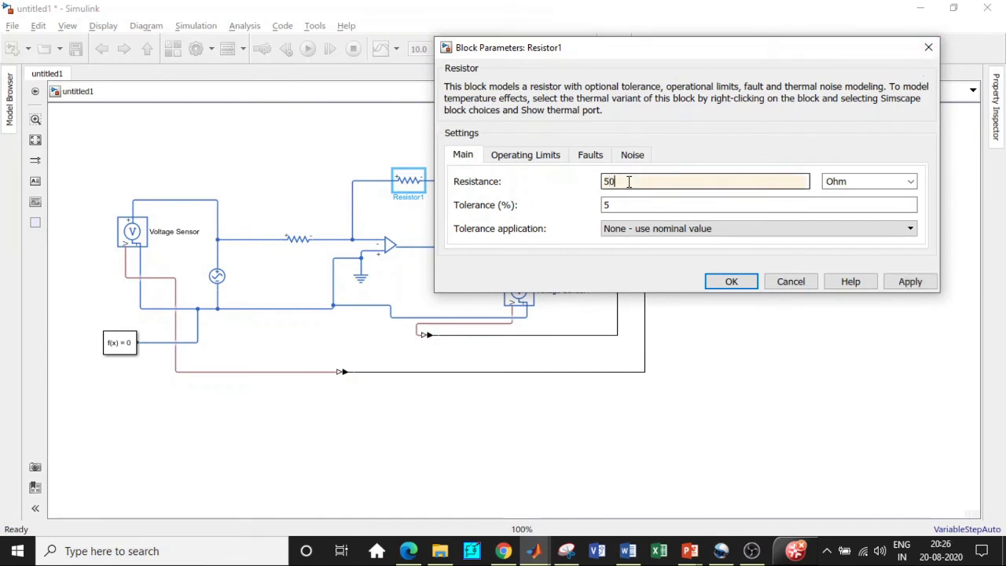
left_click(899, 181)
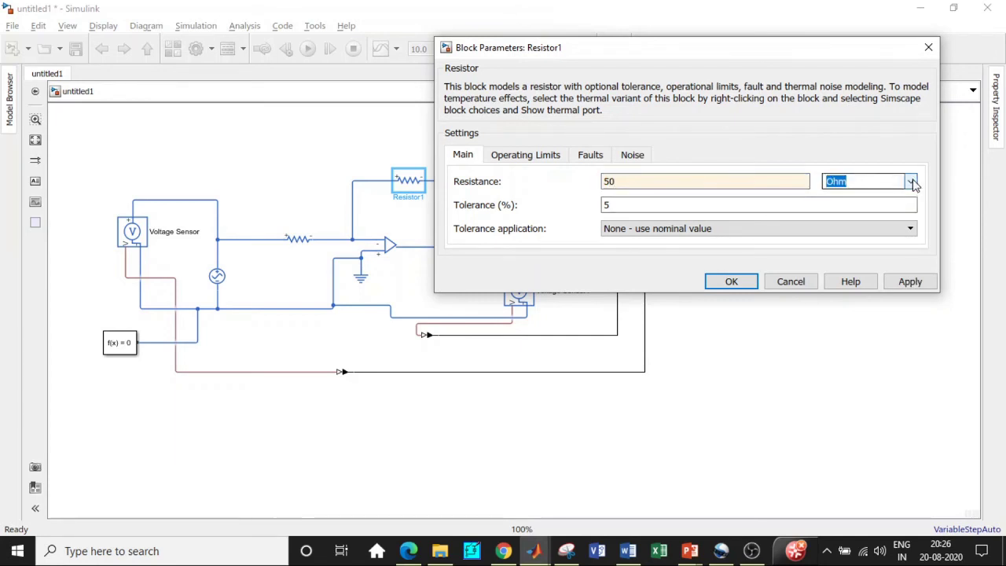
left_click(912, 182)
left_click(854, 217)
left_click(729, 282)
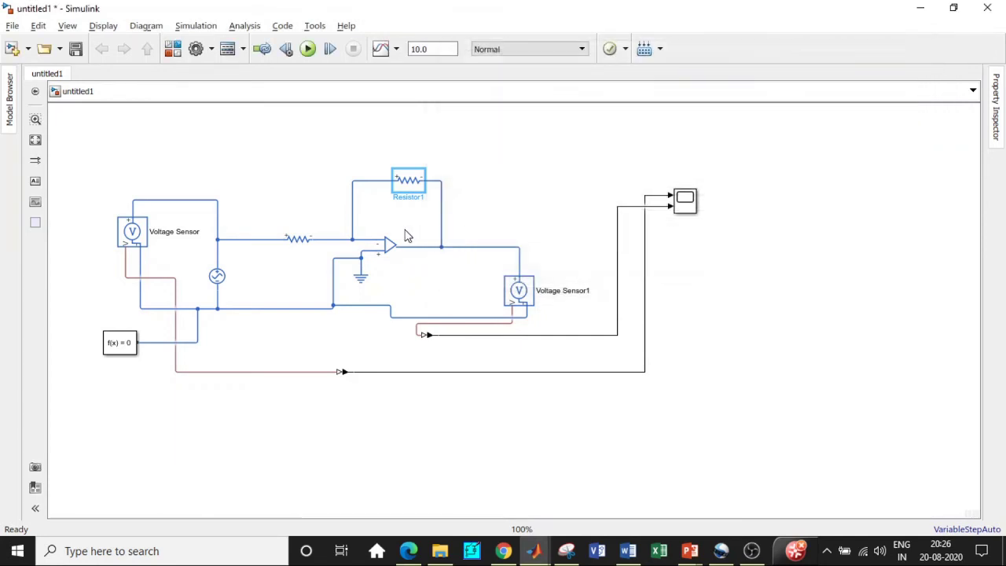
- Set the input resistor's resistance to 10 kOhm
double_click(298, 239)
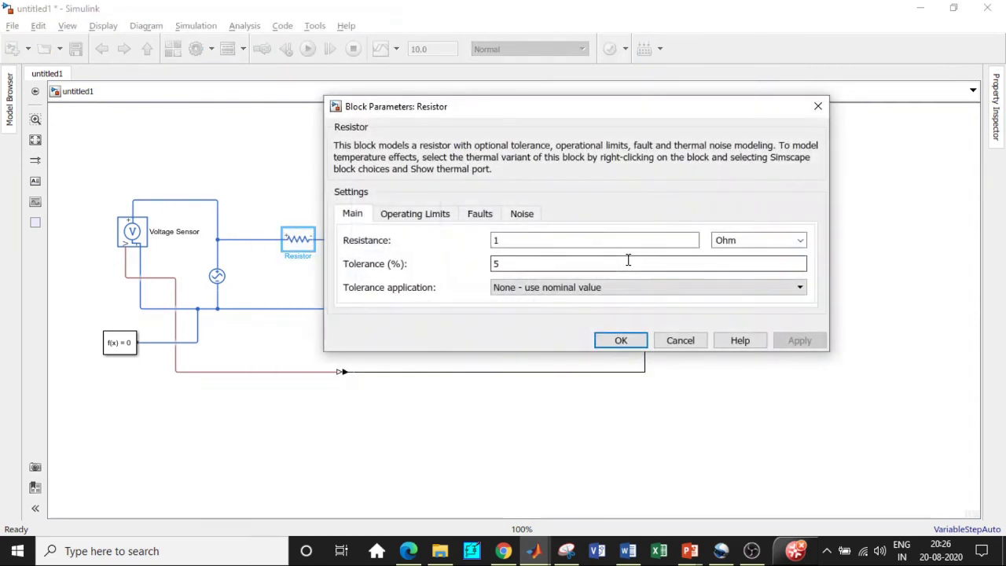
double_click(512, 240)
type("10")
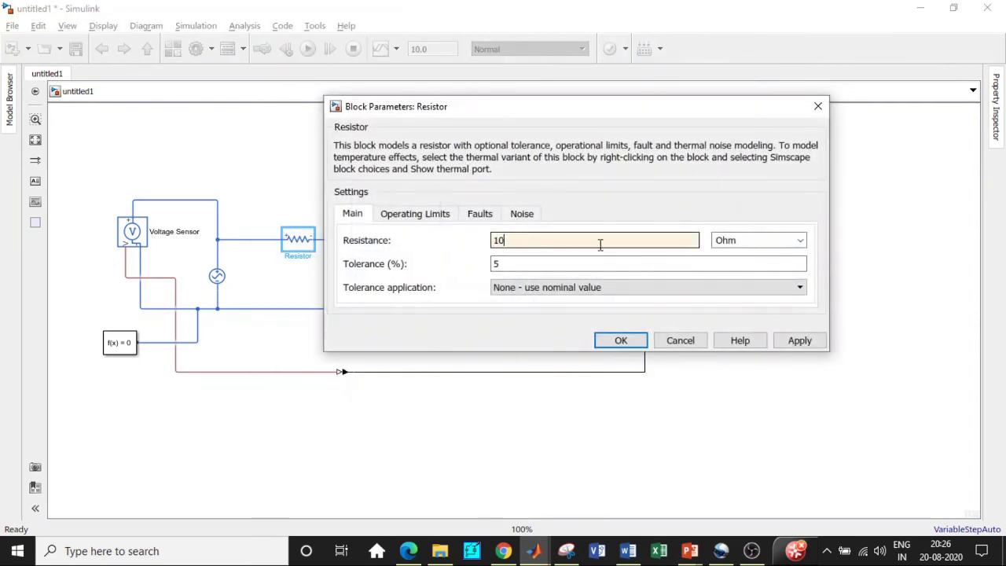
left_click(801, 240)
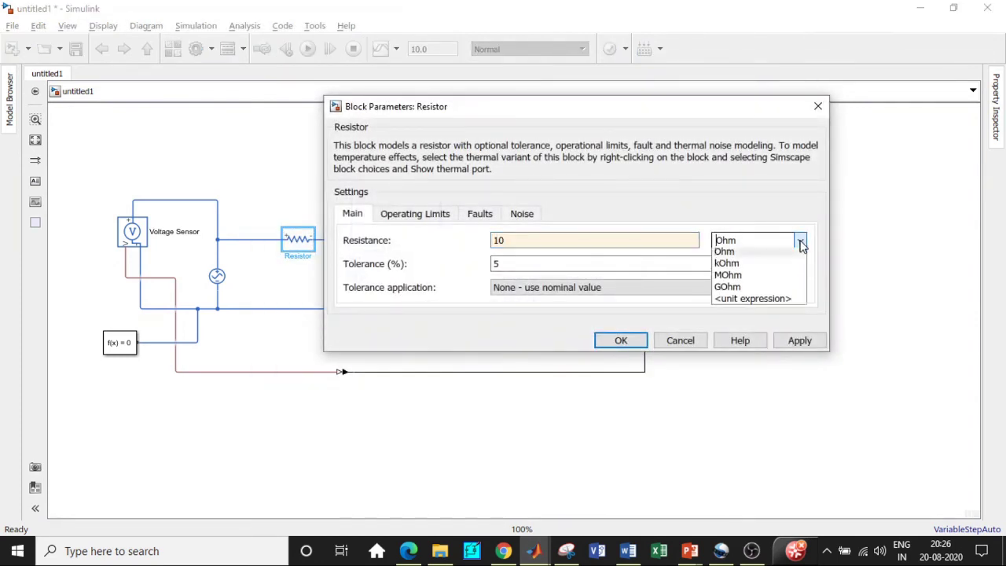
left_click(754, 267)
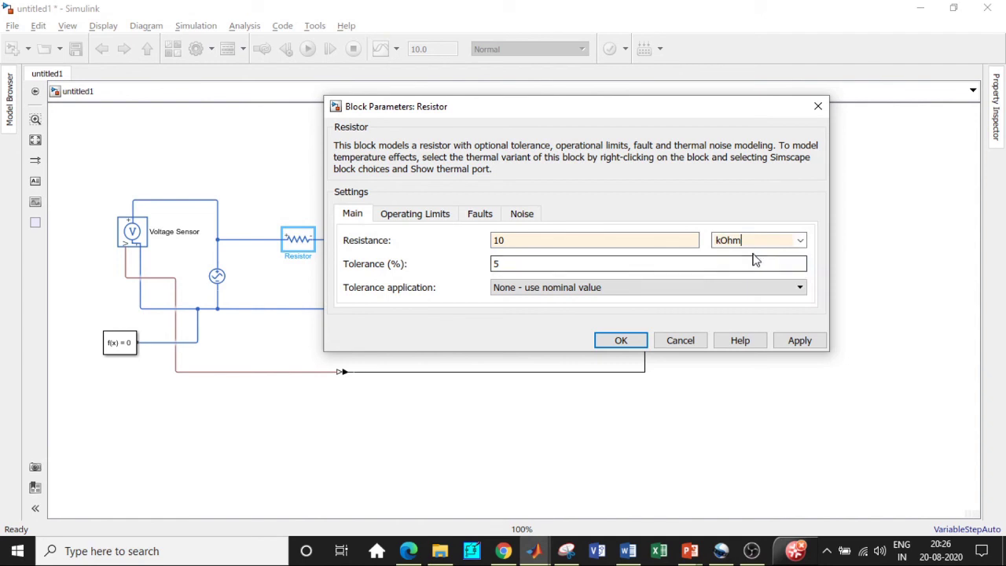
left_click(623, 341)
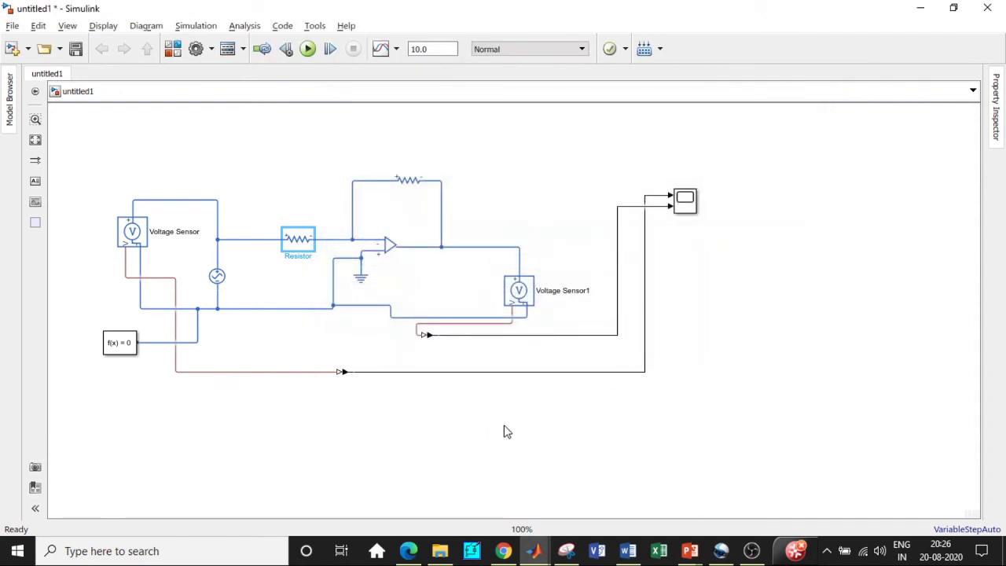
- Set the AC Voltage Source's peak amplitude to 0.5 V and its frequency to 1000 Hz
left_click(225, 280)
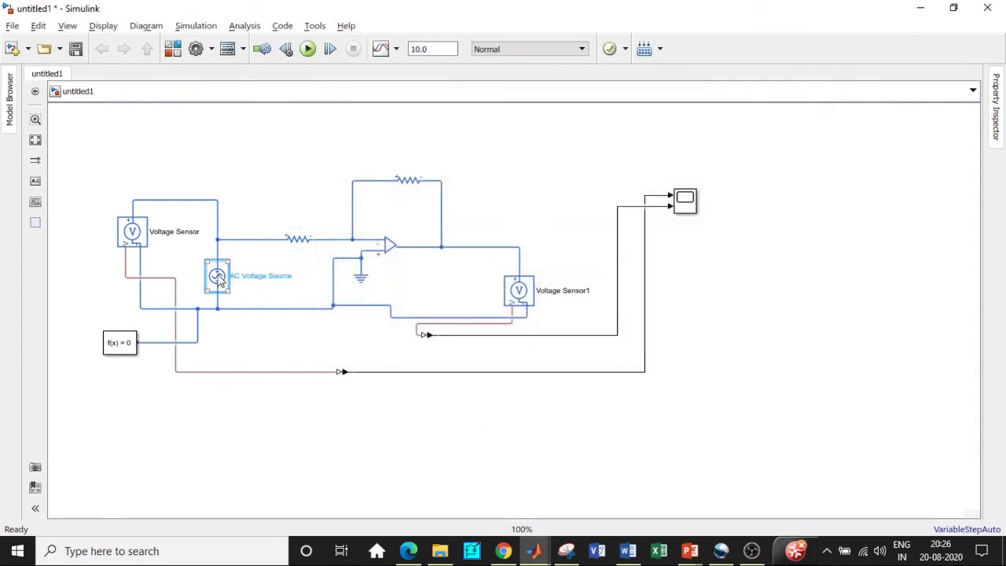
double_click(415, 285)
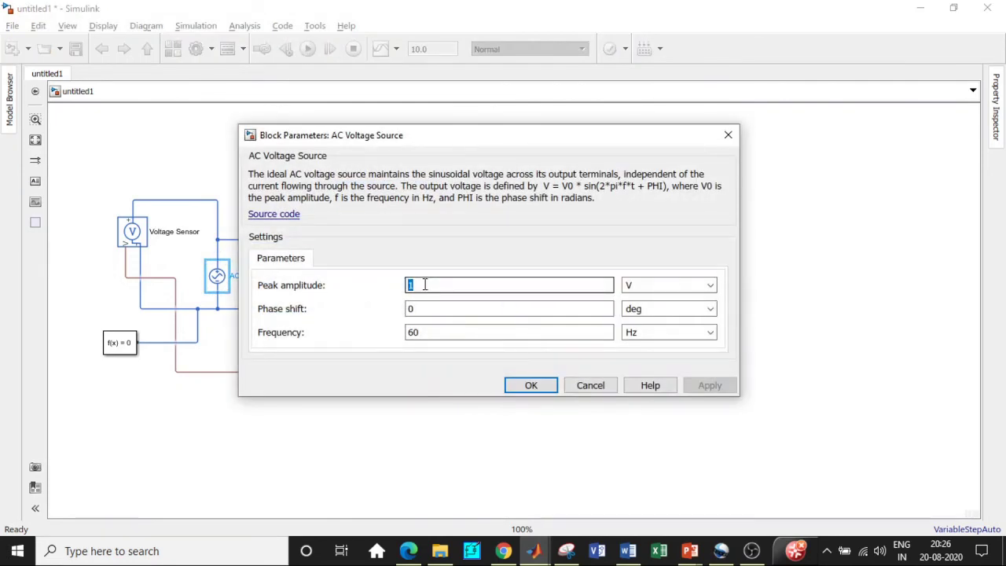
type("0.5")
double_click(426, 331)
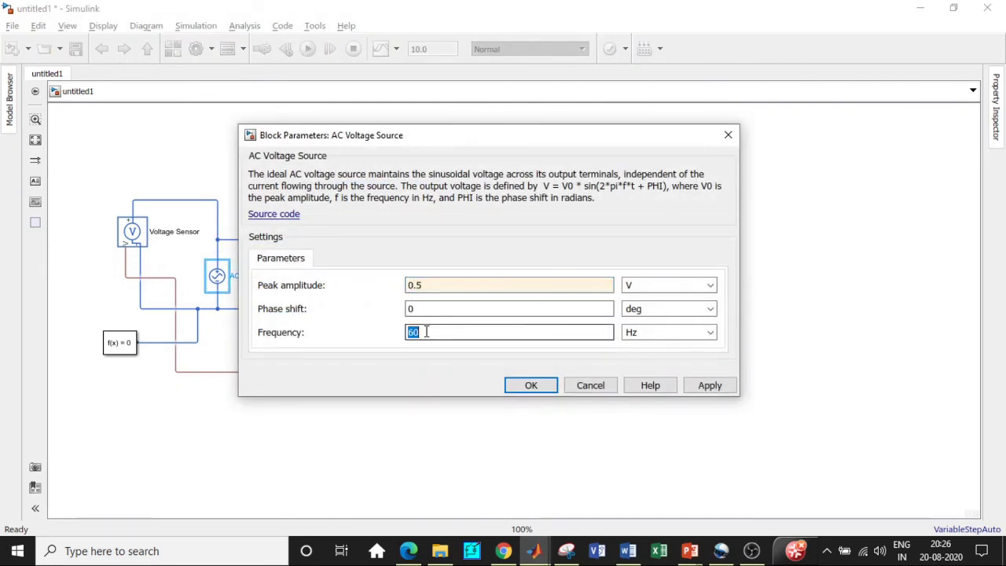
type("1000")
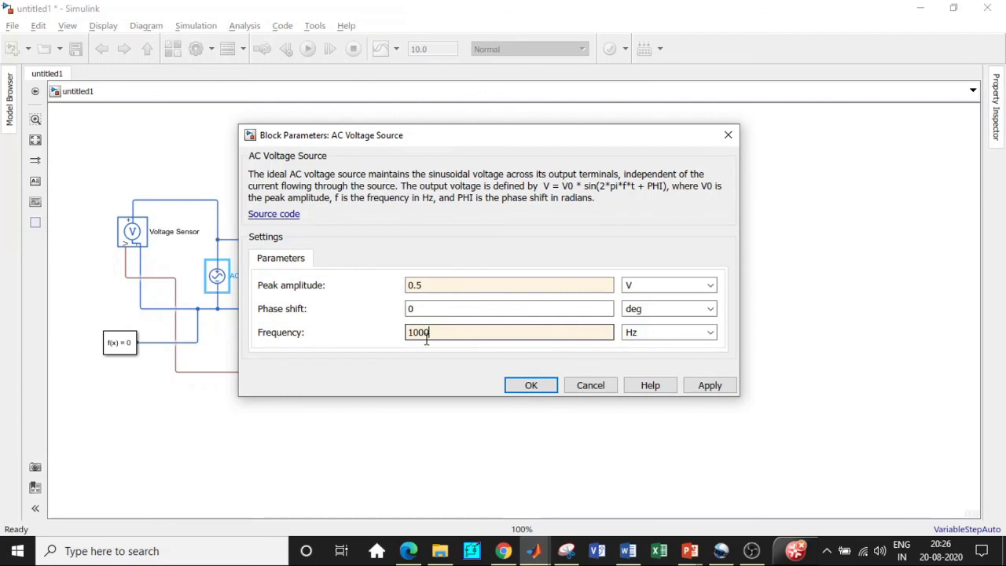
left_click(532, 387)
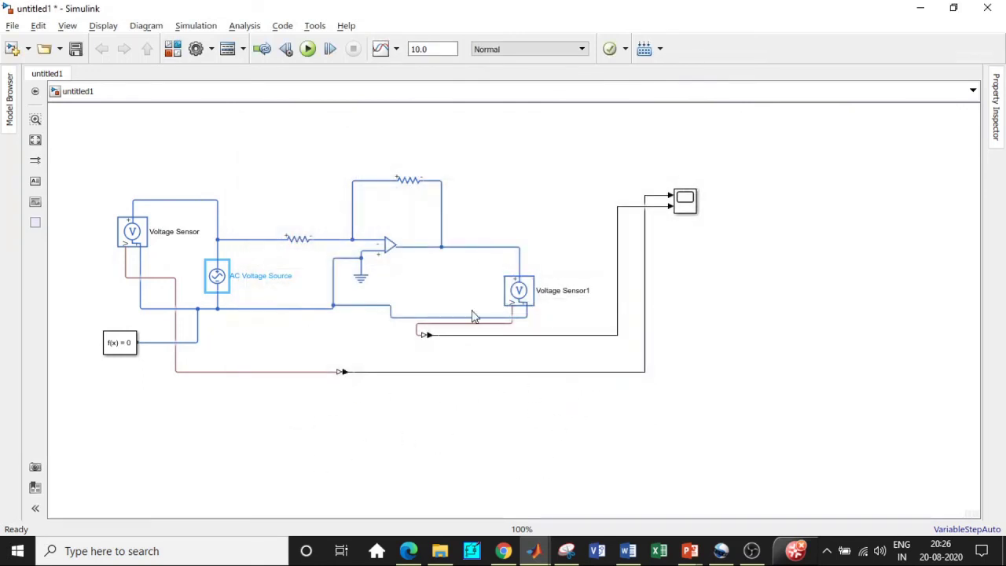
- Set the simulation stop time to 0.002 and run the simulation
double_click(434, 48)
type("0")
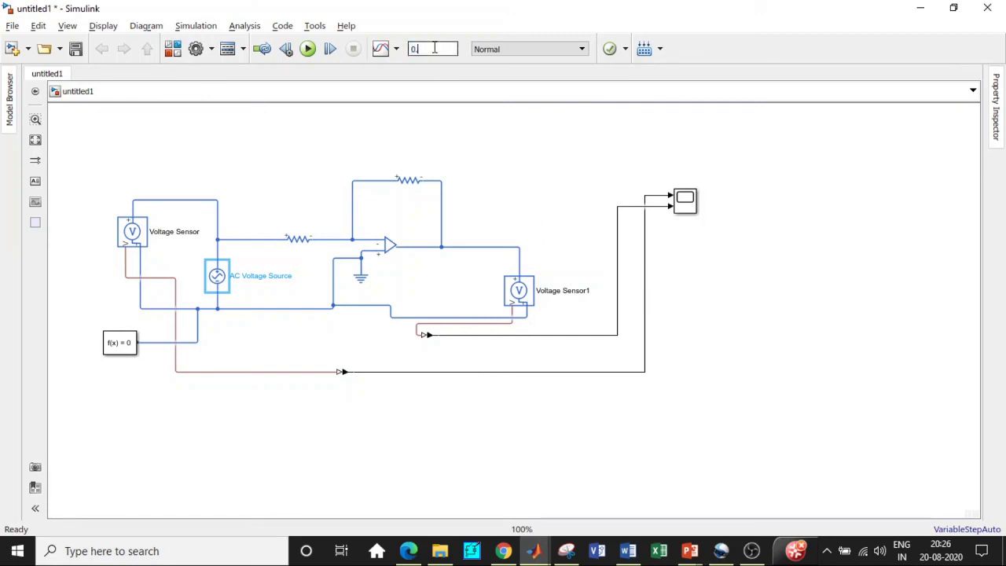
type(".002")
double_click(435, 50)
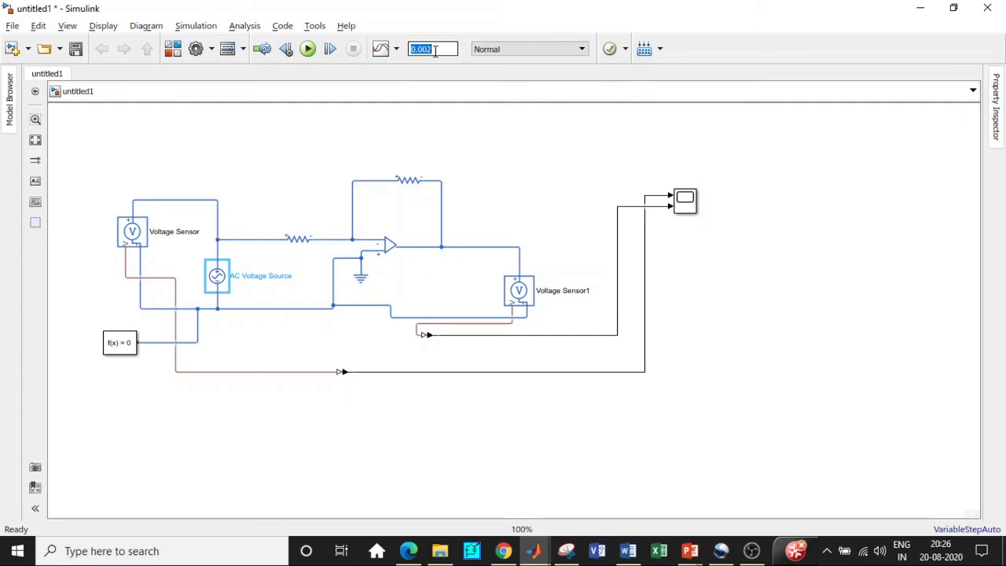
left_click(307, 49)
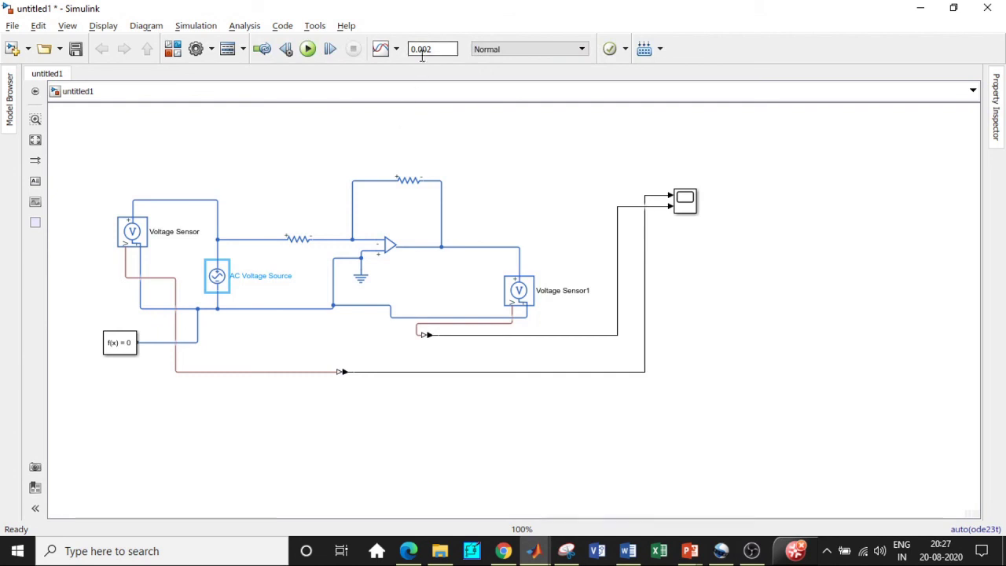
- Examine the input and output voltage waveforms in the maximized Scope, and close it
left_click(686, 202)
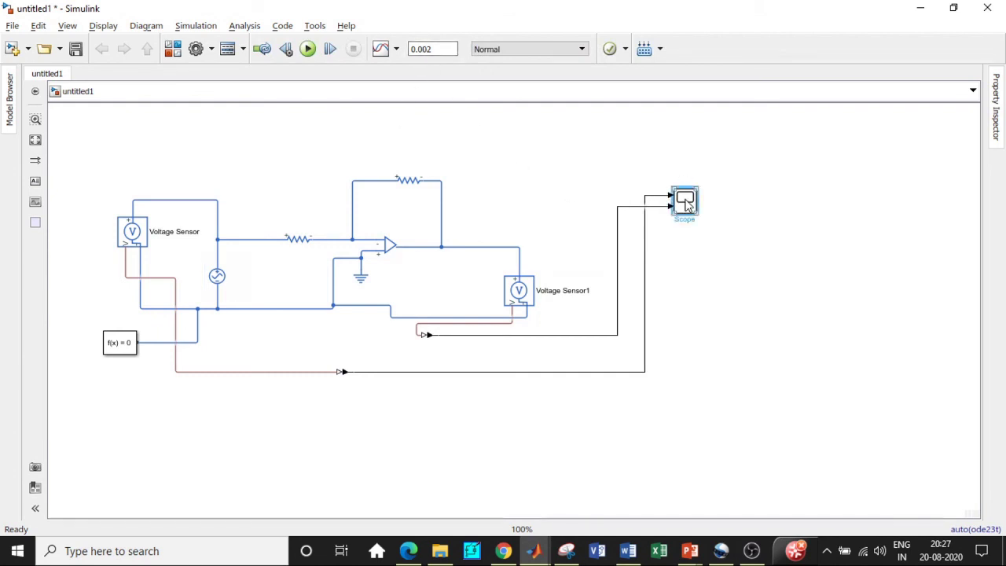
double_click(685, 202)
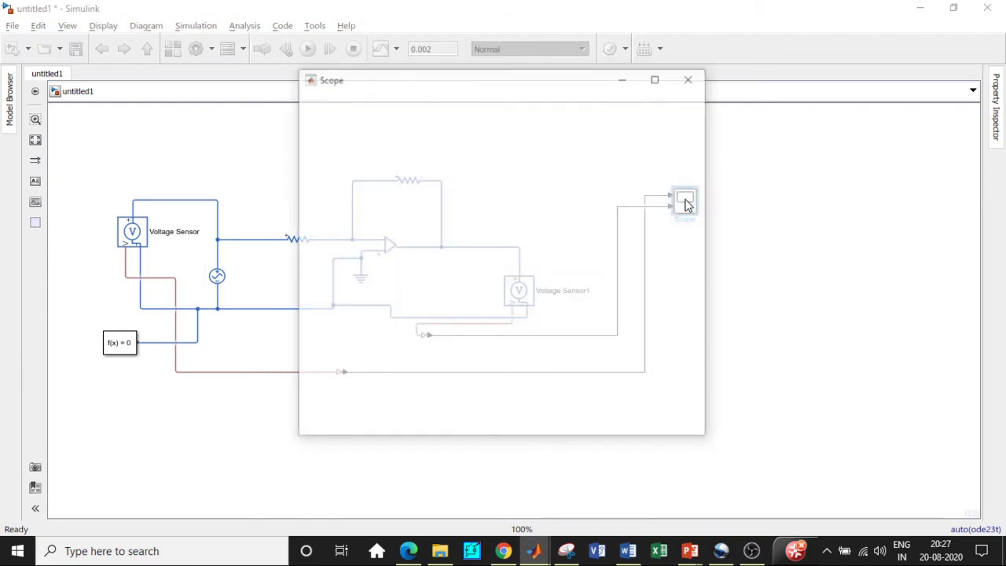
left_click(658, 79)
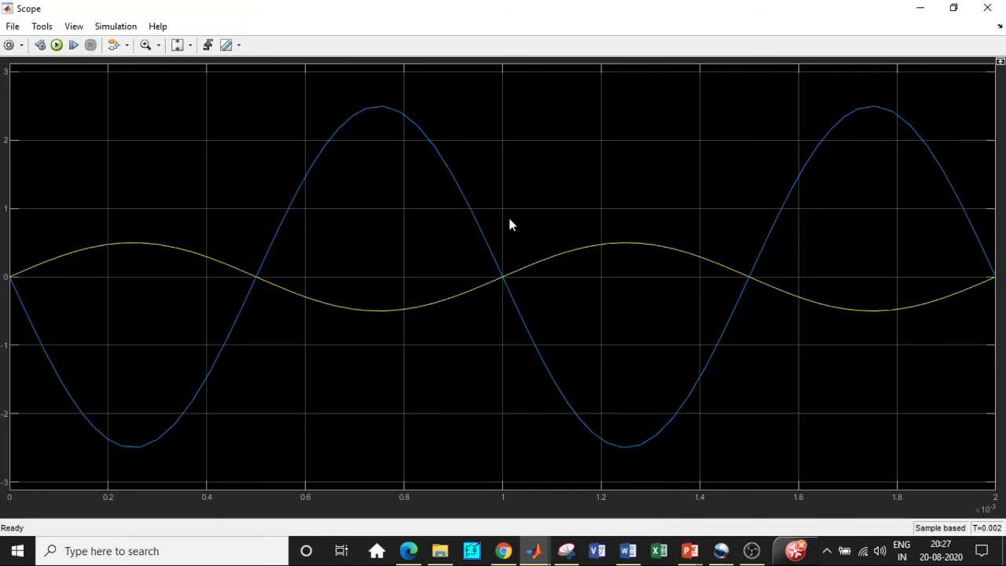
left_click(988, 8)
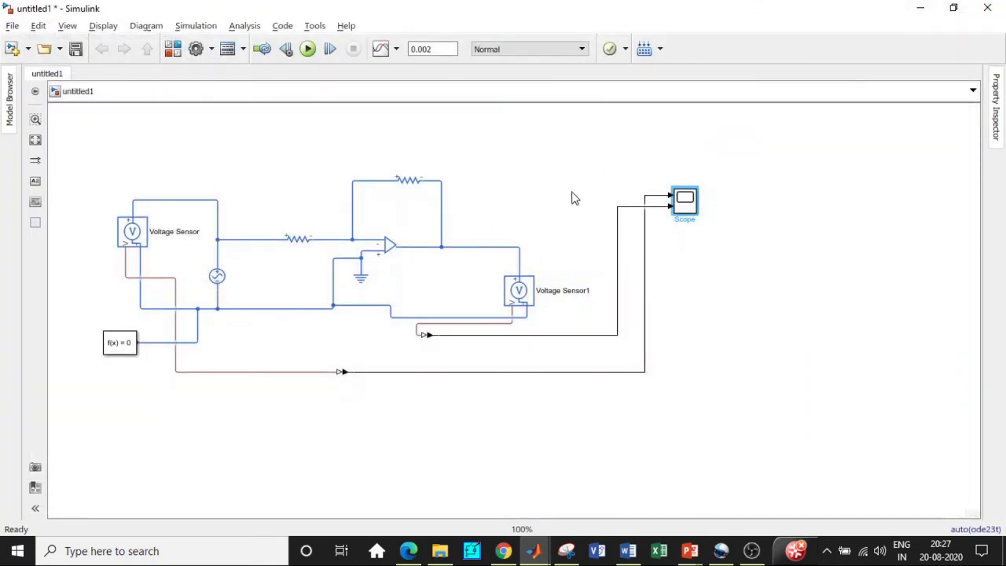